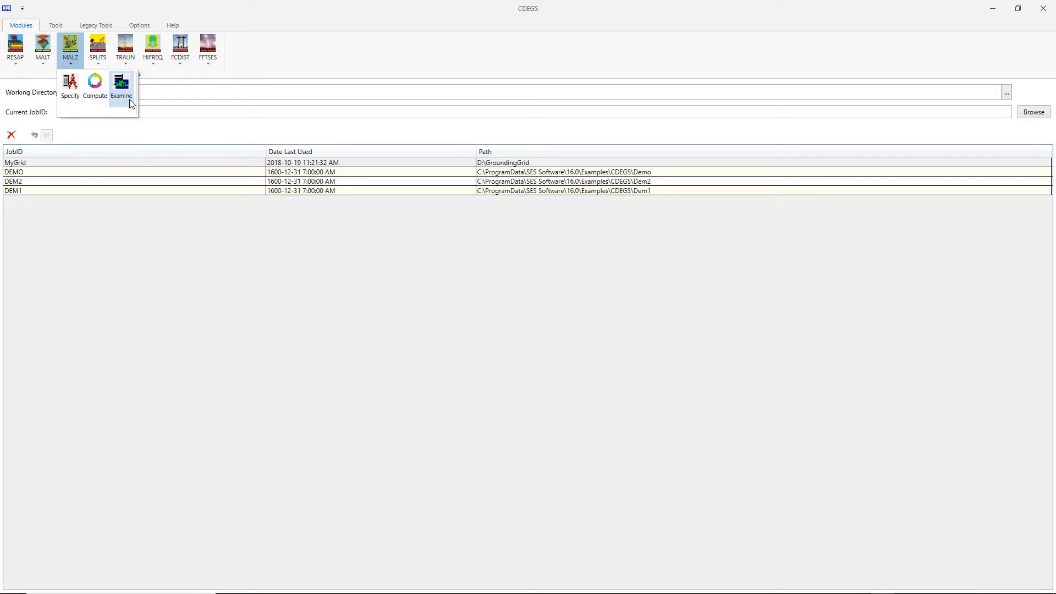
# - Open the MyGrid MALZ grounding grid in SESCAD and view its computation results with SESResultsViewer
pyautogui.click(122, 89)
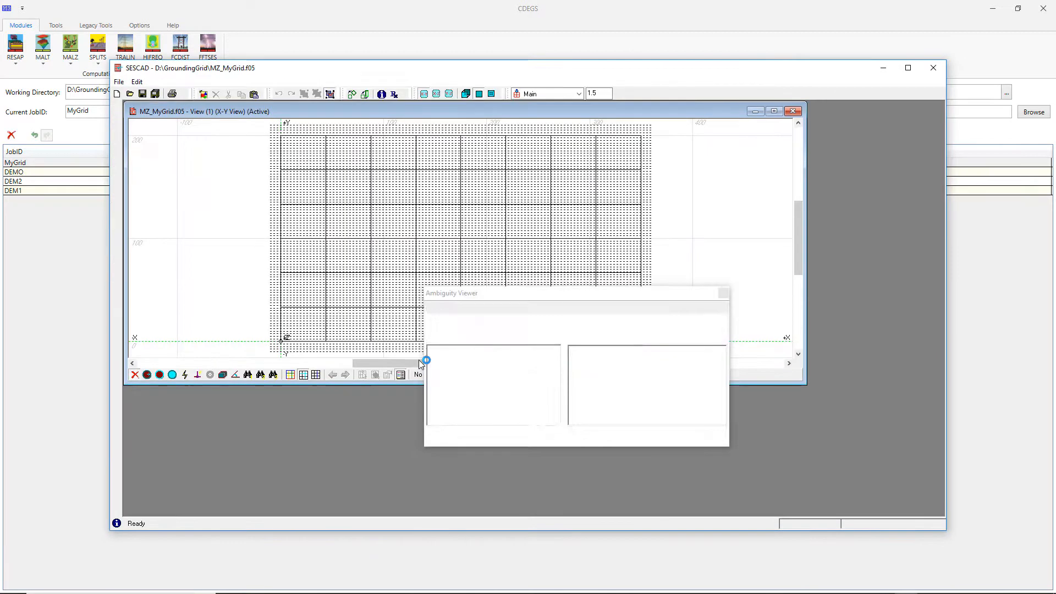
pyautogui.click(710, 440)
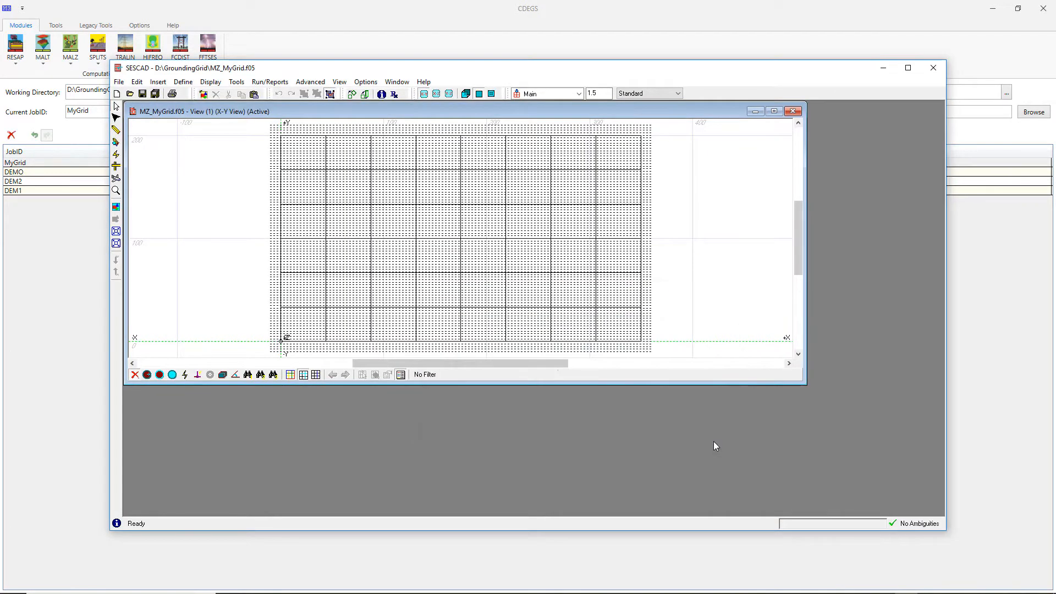
pyautogui.click(773, 111)
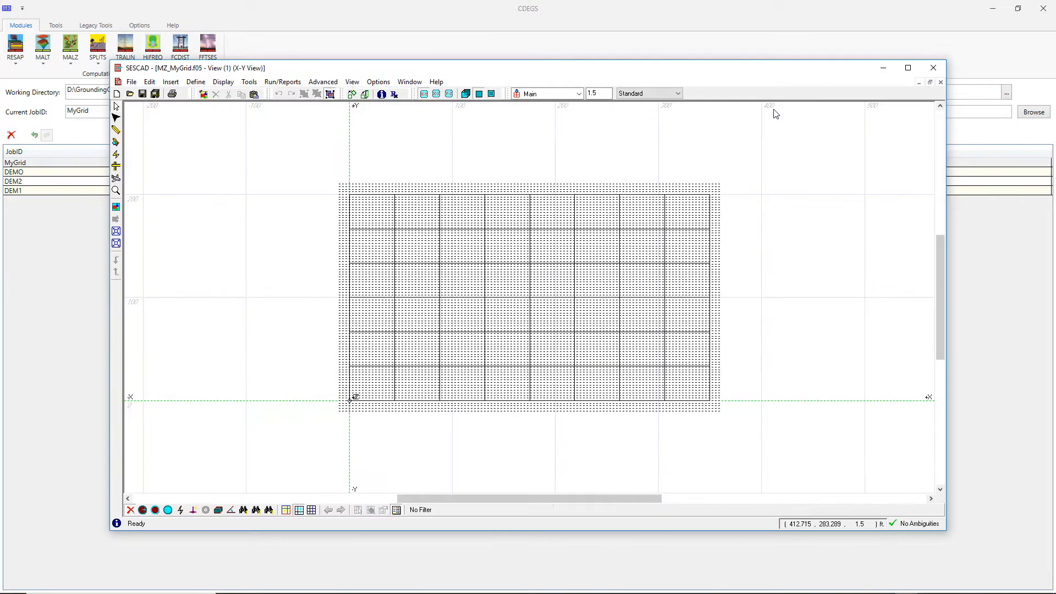
pyautogui.click(282, 82)
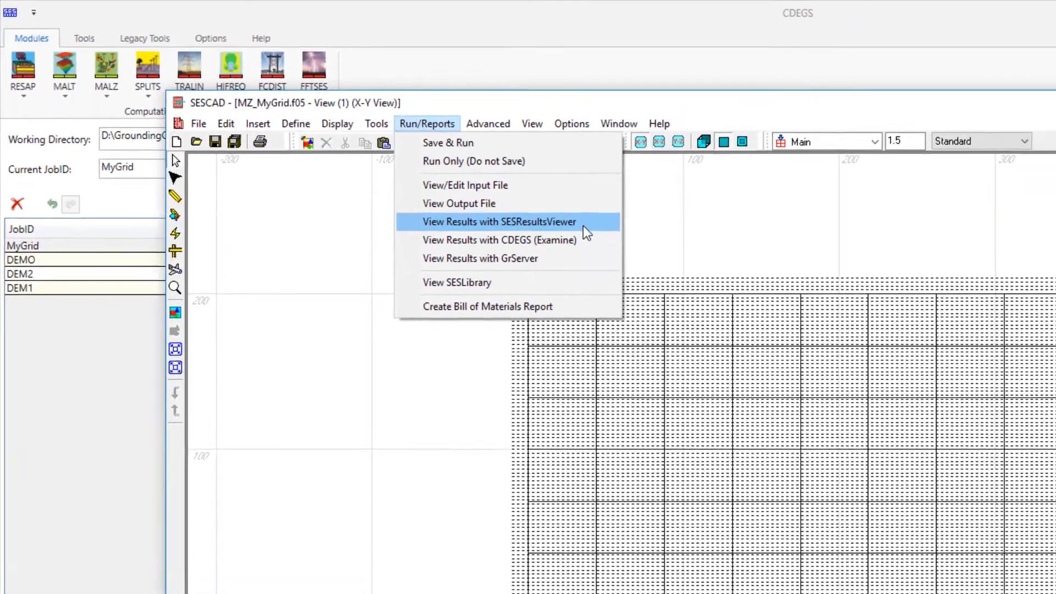
pyautogui.click(583, 225)
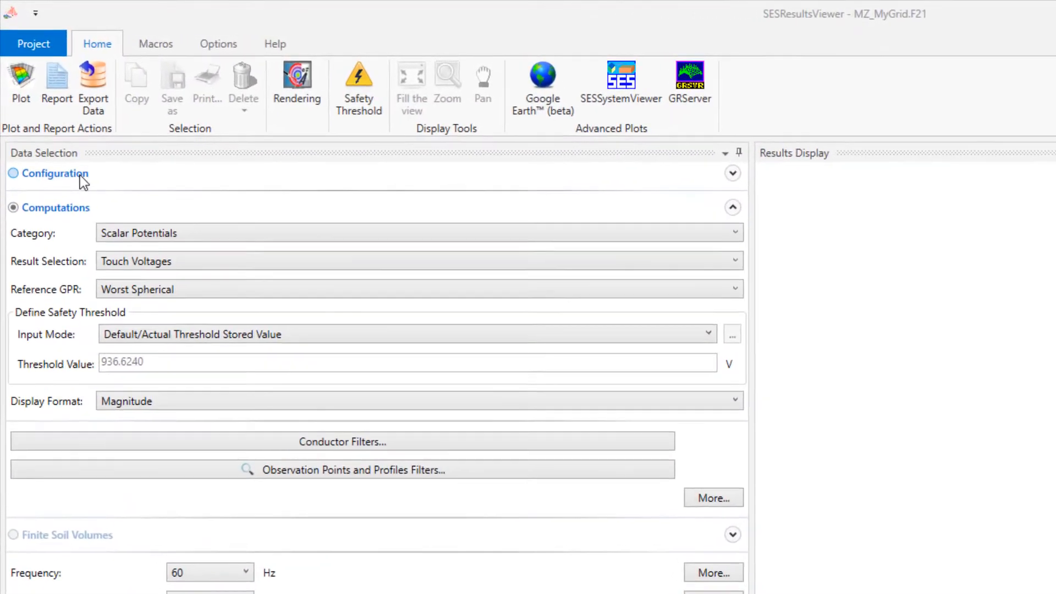
# - Choose configuration results in the Currents and GPRs category, showing Leakage Currents of Conductor Segments
pyautogui.click(53, 114)
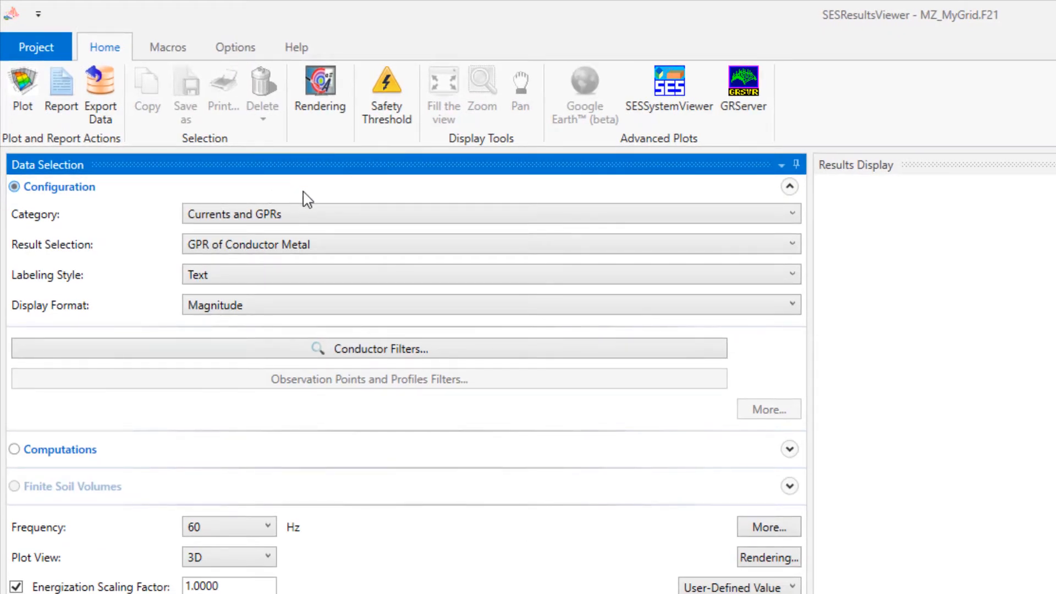
pyautogui.click(372, 215)
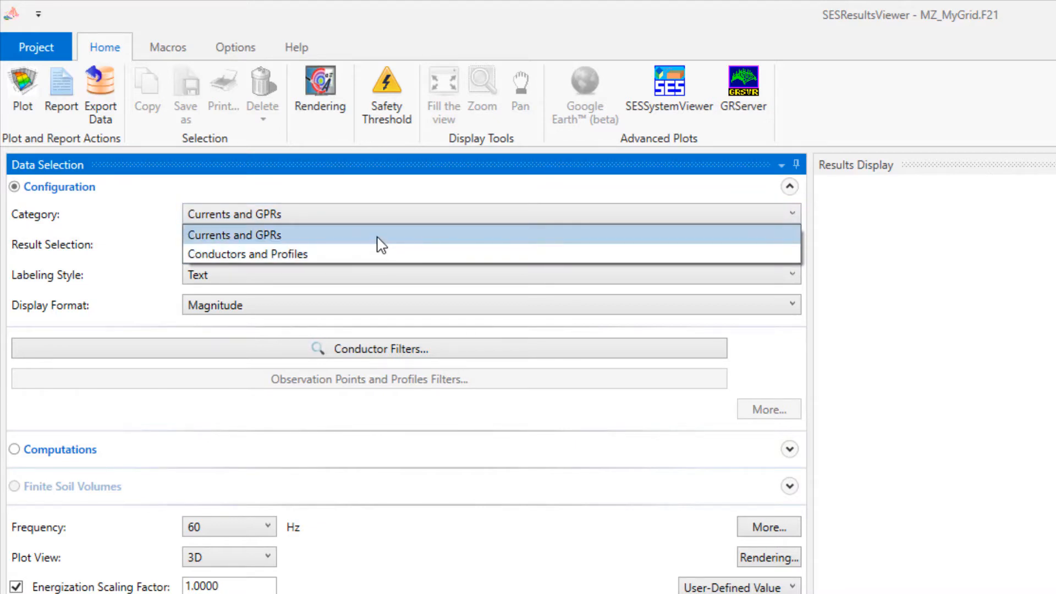
pyautogui.click(380, 235)
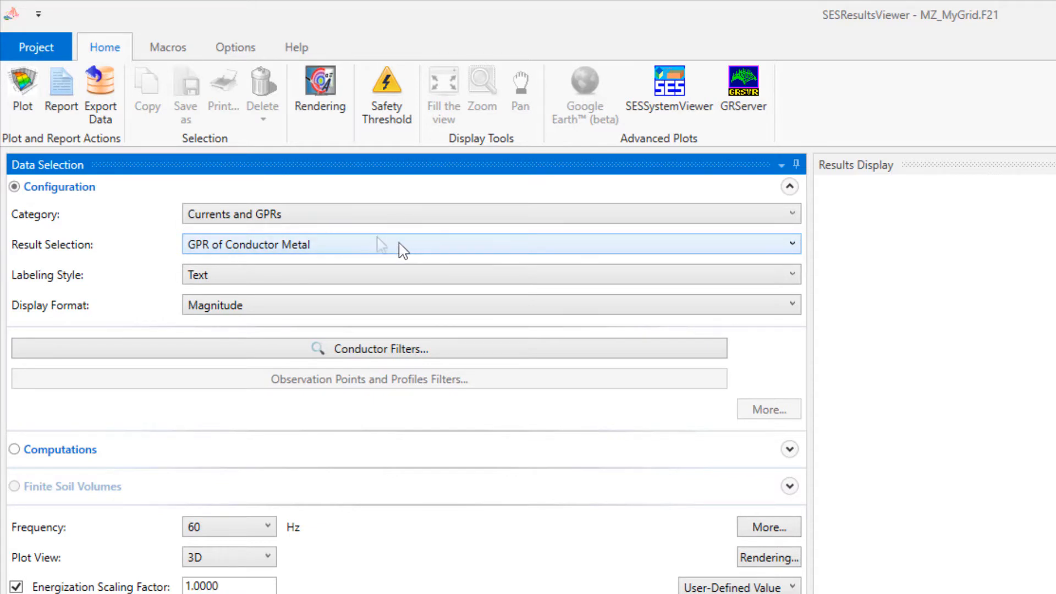
pyautogui.click(381, 246)
pyautogui.click(382, 245)
pyautogui.click(404, 250)
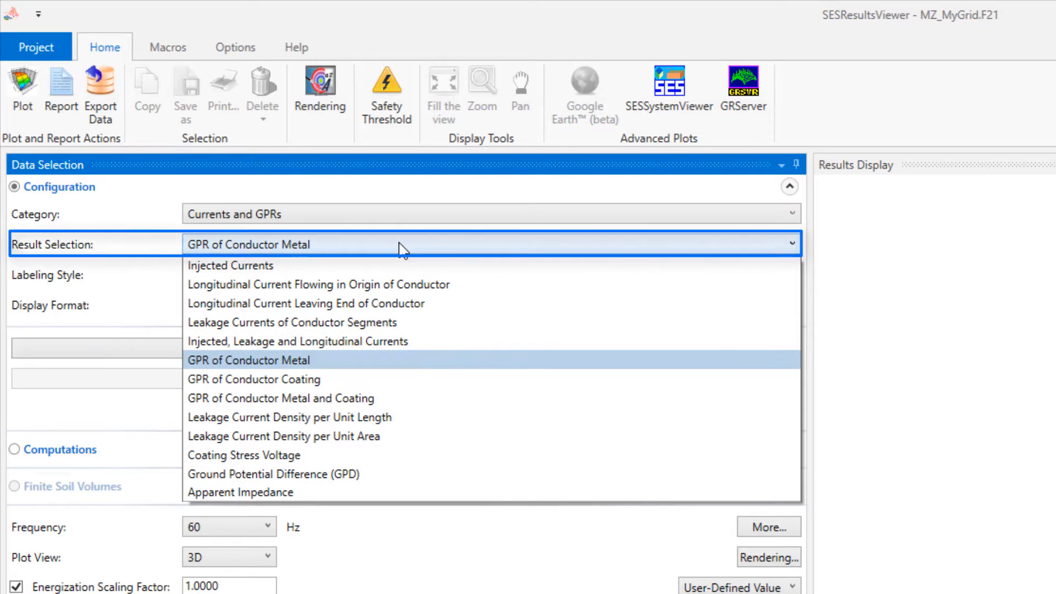
pyautogui.click(394, 325)
pyautogui.click(394, 324)
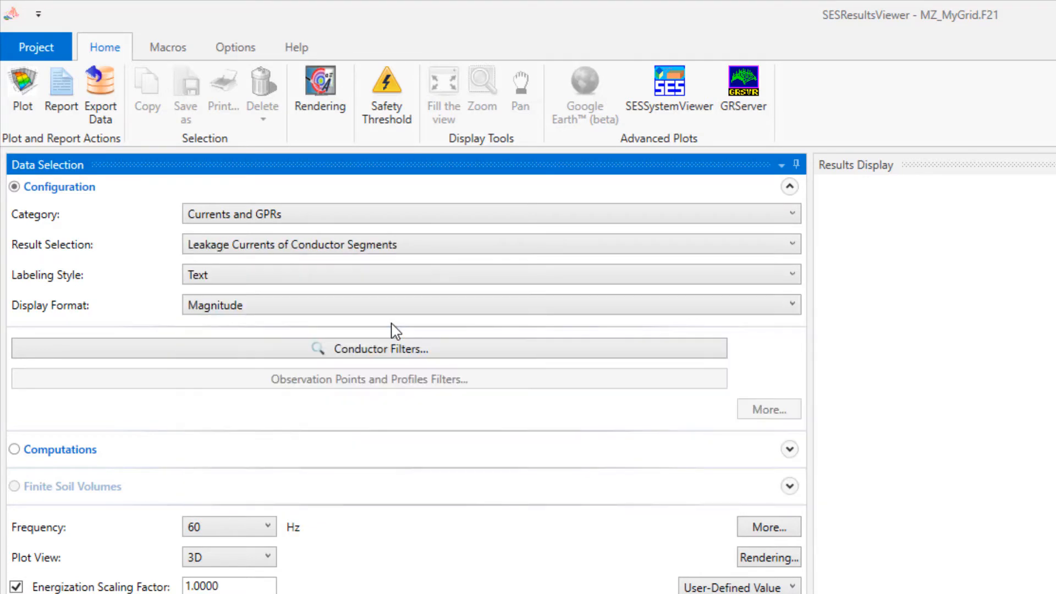
# - Plot the leakage currents with labeling style Both and the plot view set to Top
pyautogui.click(396, 285)
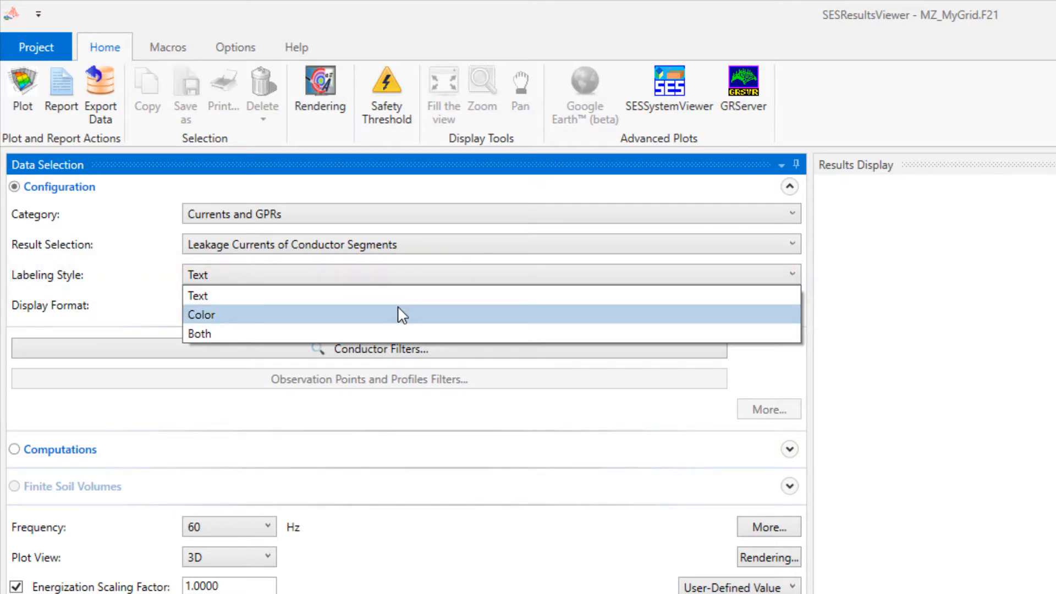
pyautogui.click(415, 329)
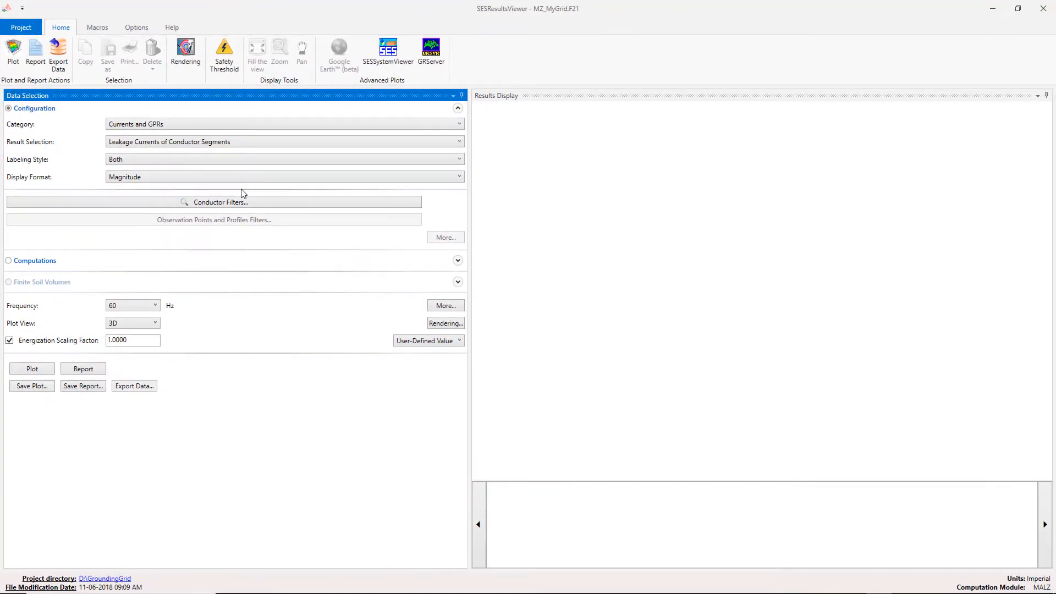
pyautogui.click(156, 323)
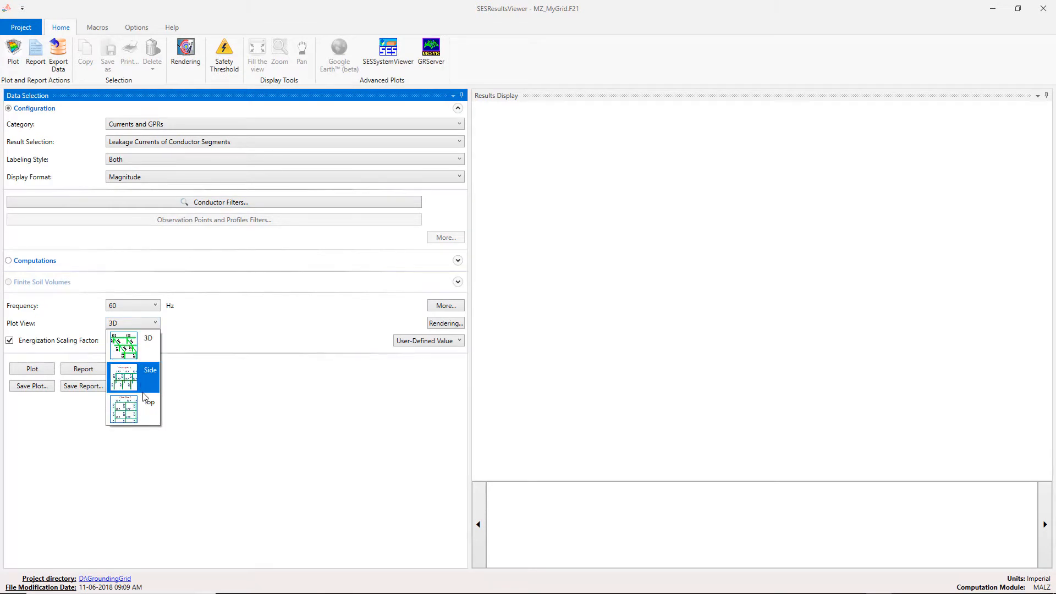
pyautogui.click(148, 407)
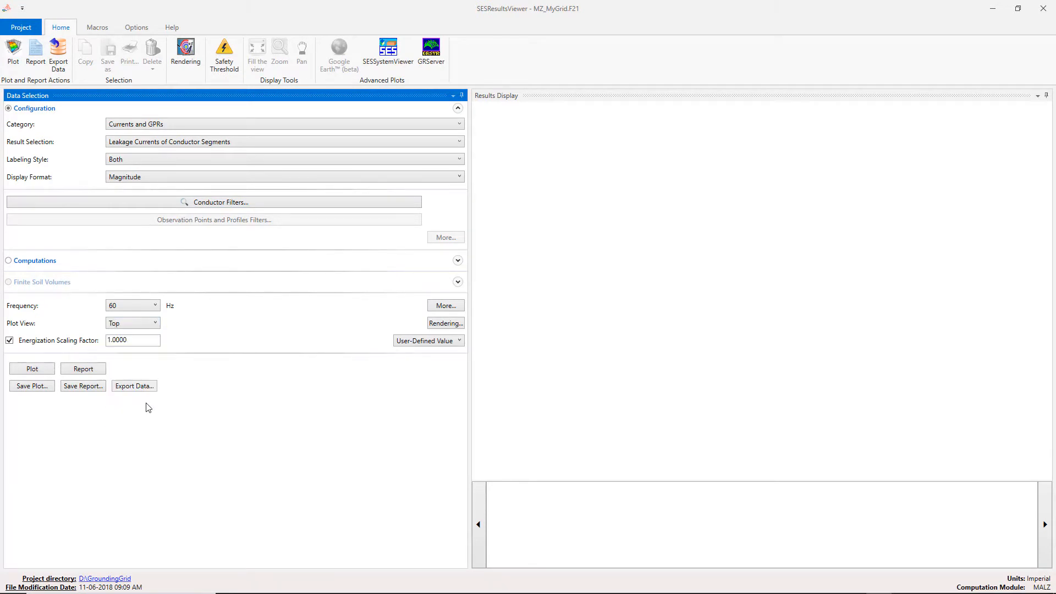
pyautogui.click(48, 369)
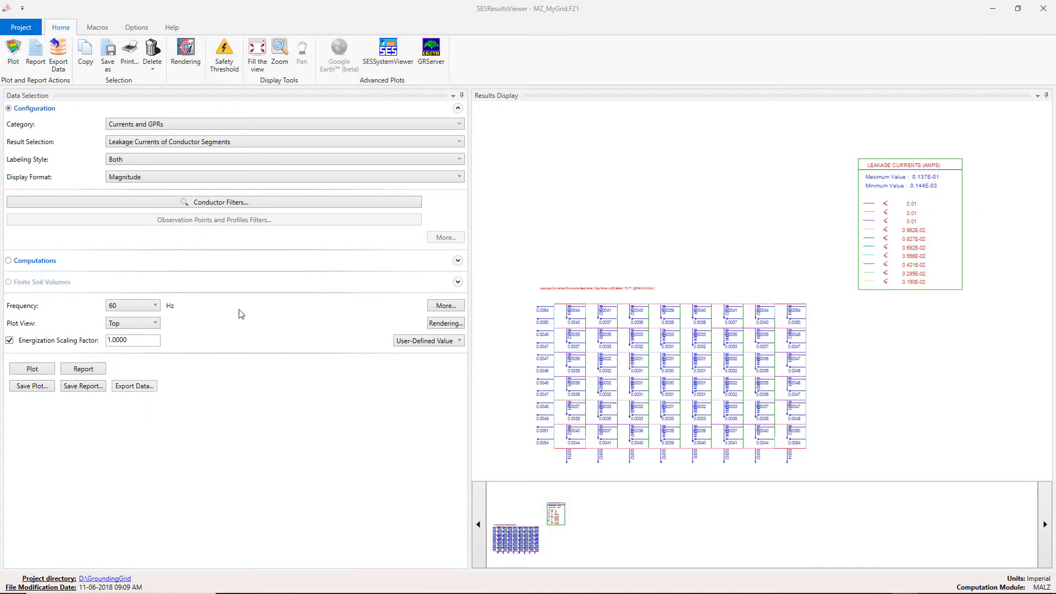
# - In the configuration rendering options, set a user-defined label character height of 0.5 cm and replot
pyautogui.click(445, 323)
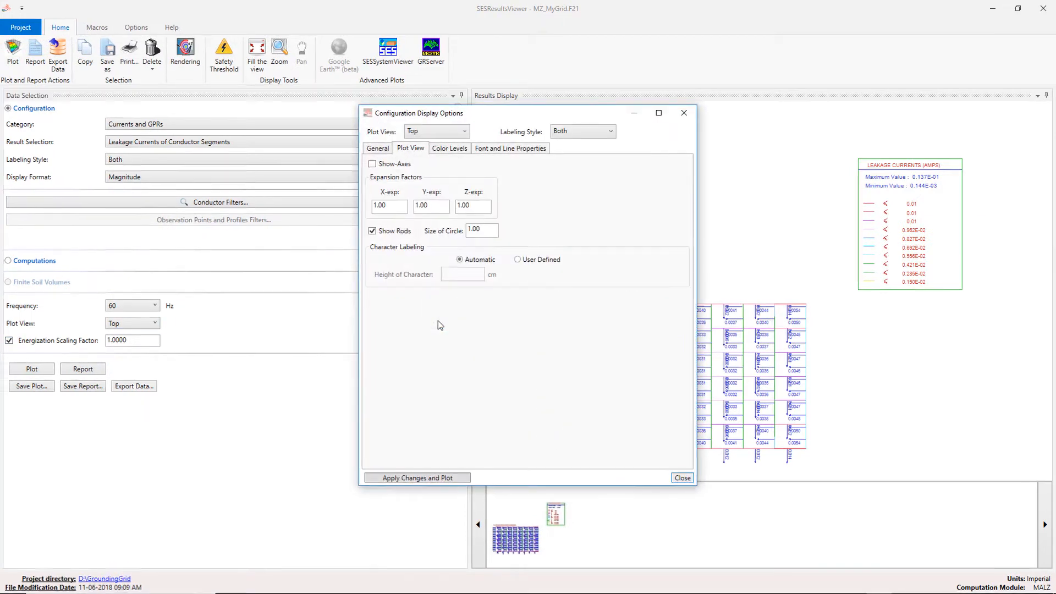
pyautogui.click(385, 150)
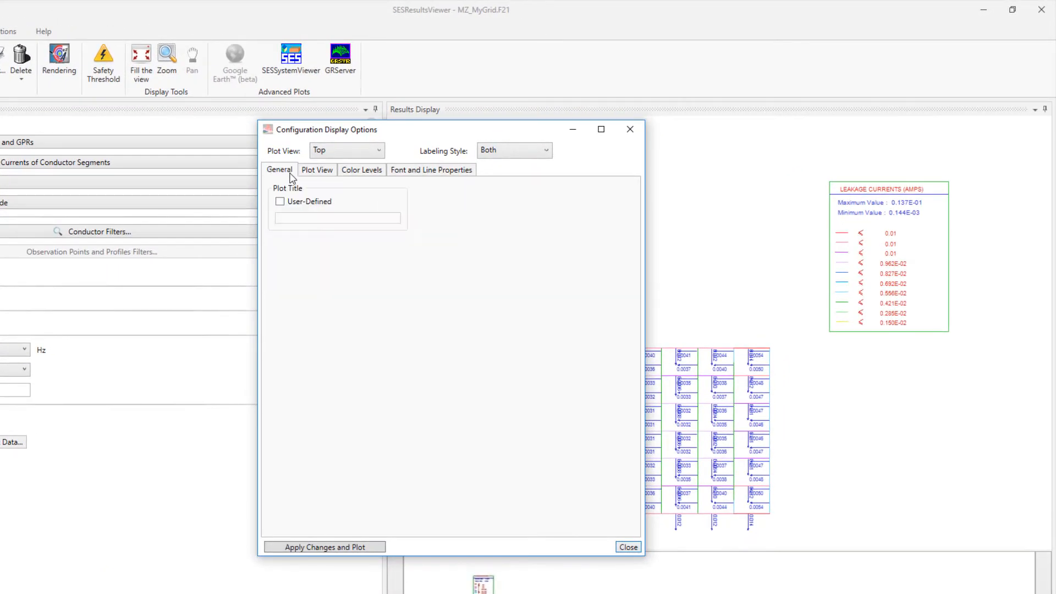
pyautogui.click(286, 206)
pyautogui.click(280, 201)
pyautogui.click(308, 174)
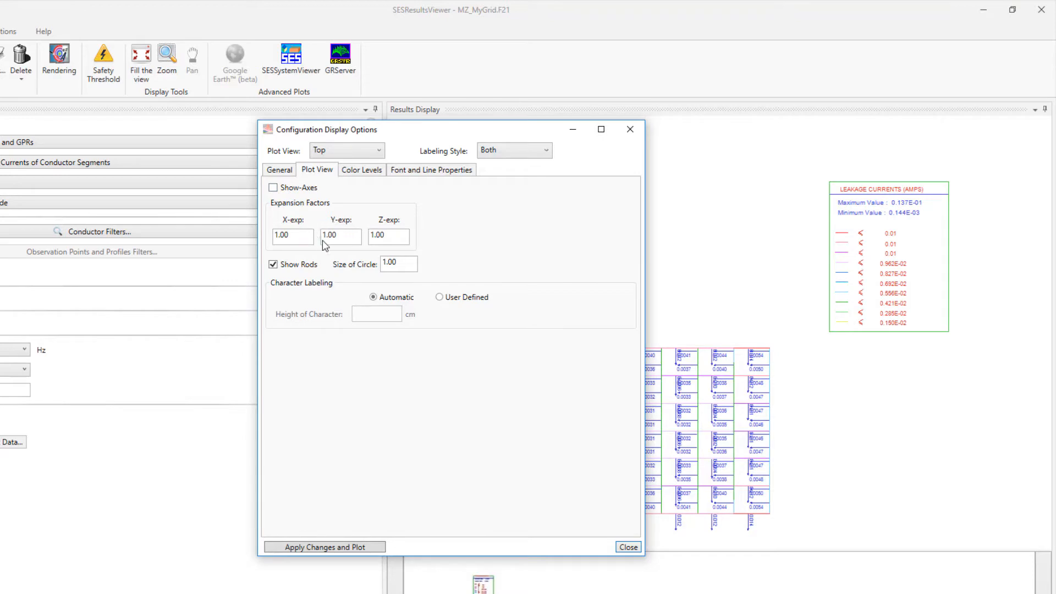
pyautogui.click(440, 298)
pyautogui.click(390, 312)
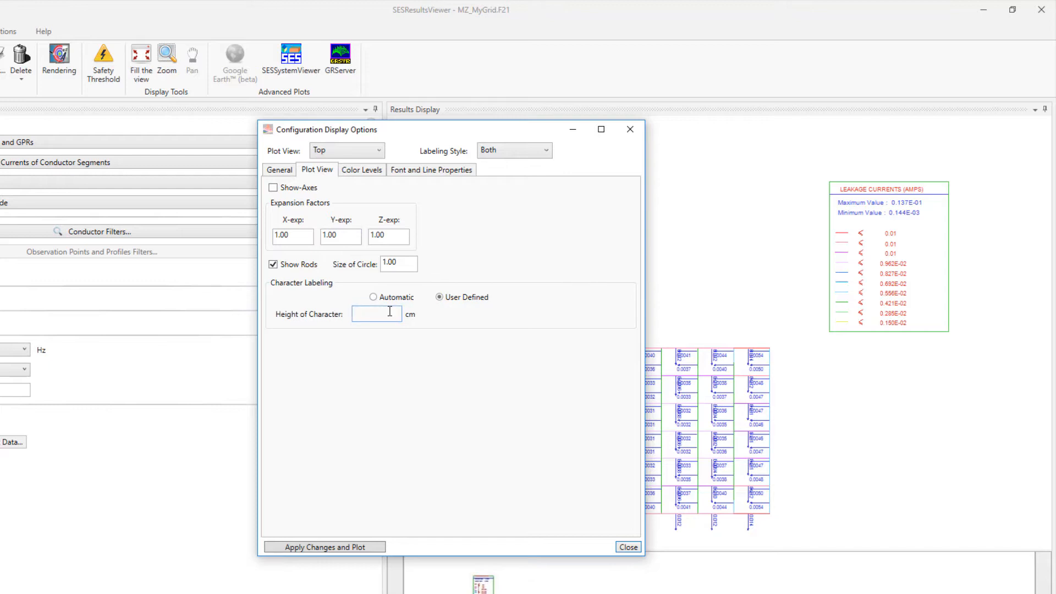
pyautogui.write('0.5')
pyautogui.click(360, 548)
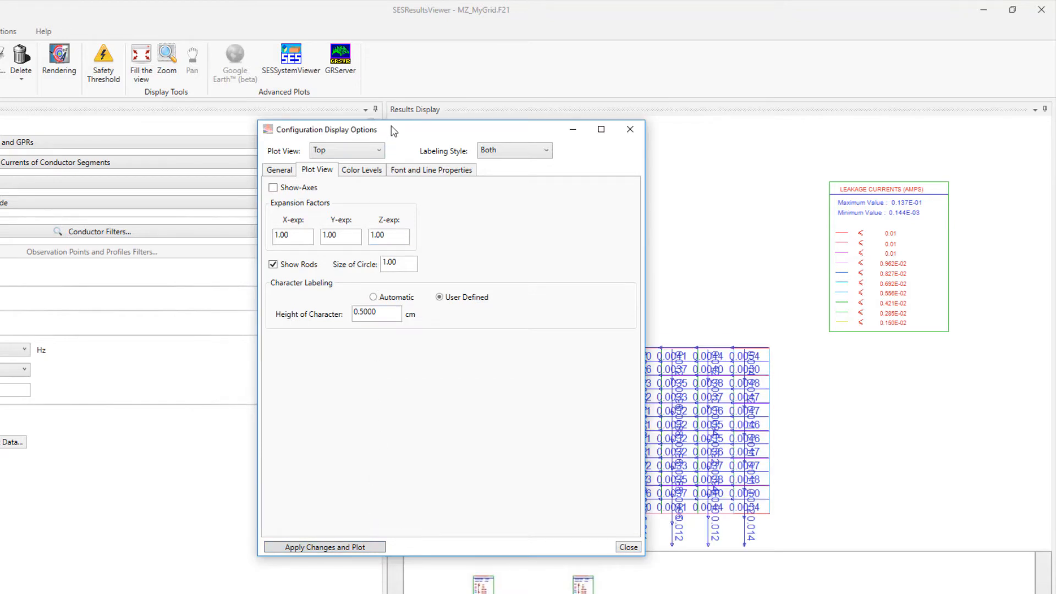
# - Reduce the label character height to 0.05 cm and replot the leakage currents
pyautogui.moveTo(392, 129); pyautogui.dragTo(88, 120)
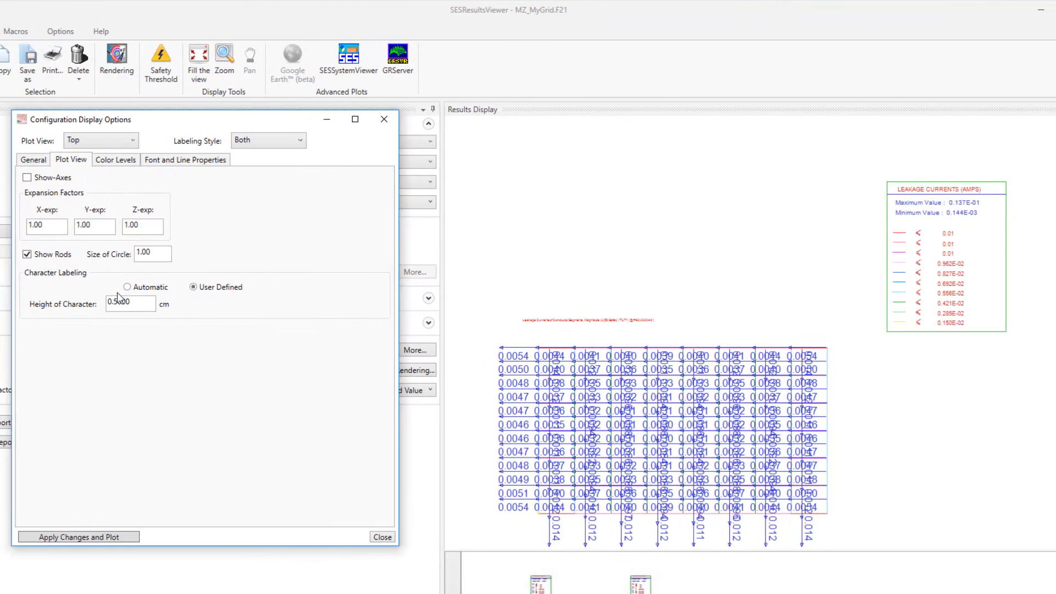
pyautogui.click(85, 304)
pyautogui.write('0')
pyautogui.click(113, 538)
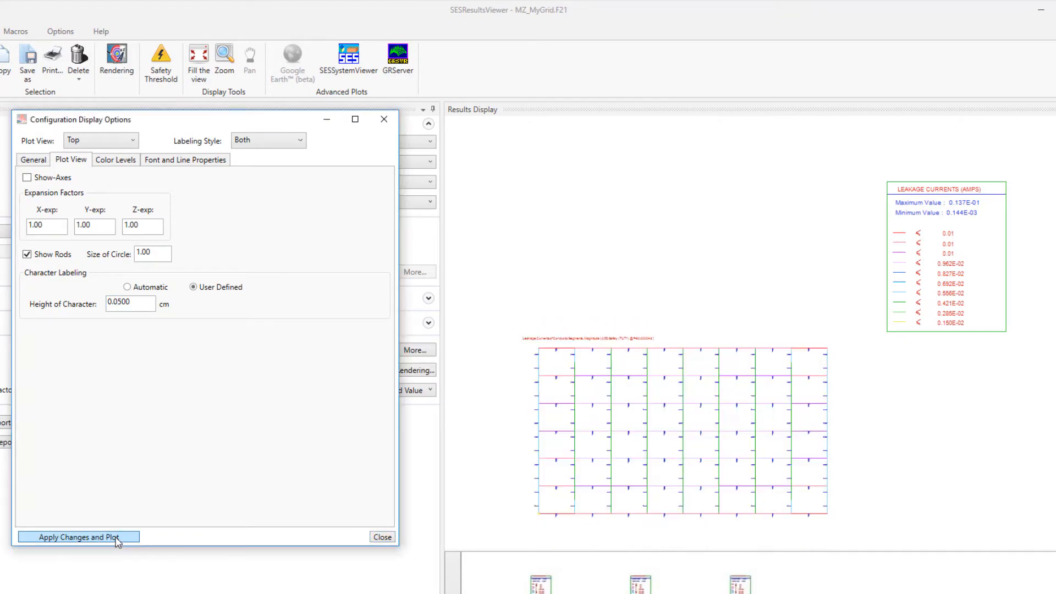
# - Return character labeling to Automatic, replot, and review the color level and font and line property settings
pyautogui.click(136, 288)
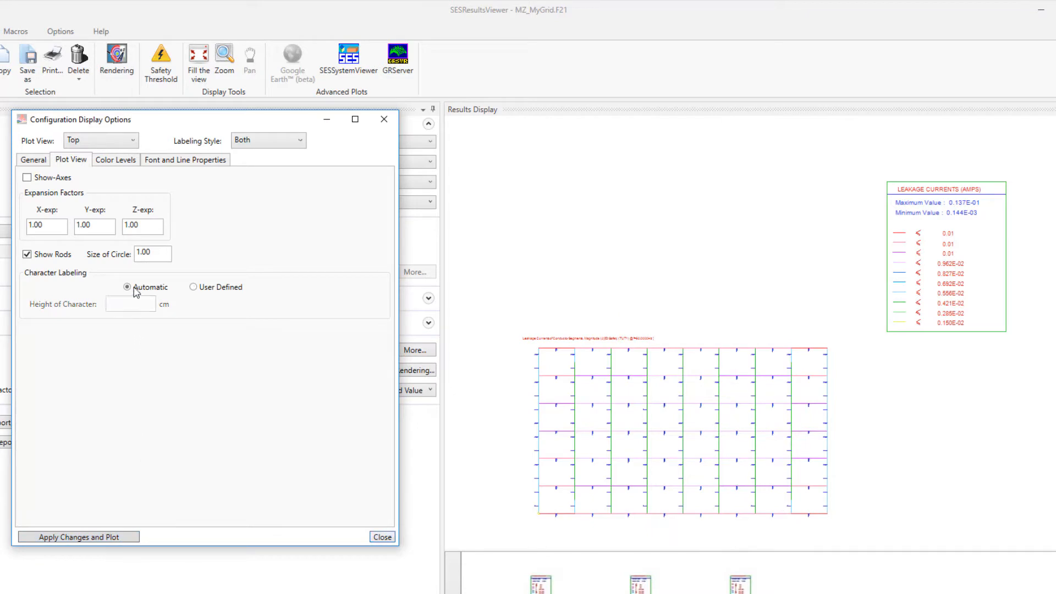
pyautogui.click(113, 537)
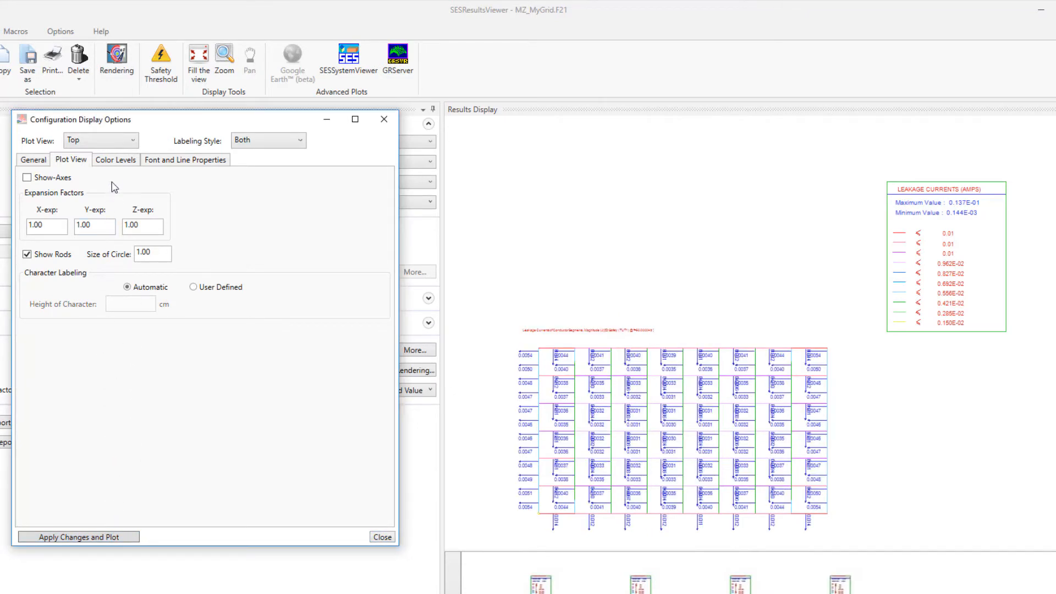
pyautogui.click(117, 161)
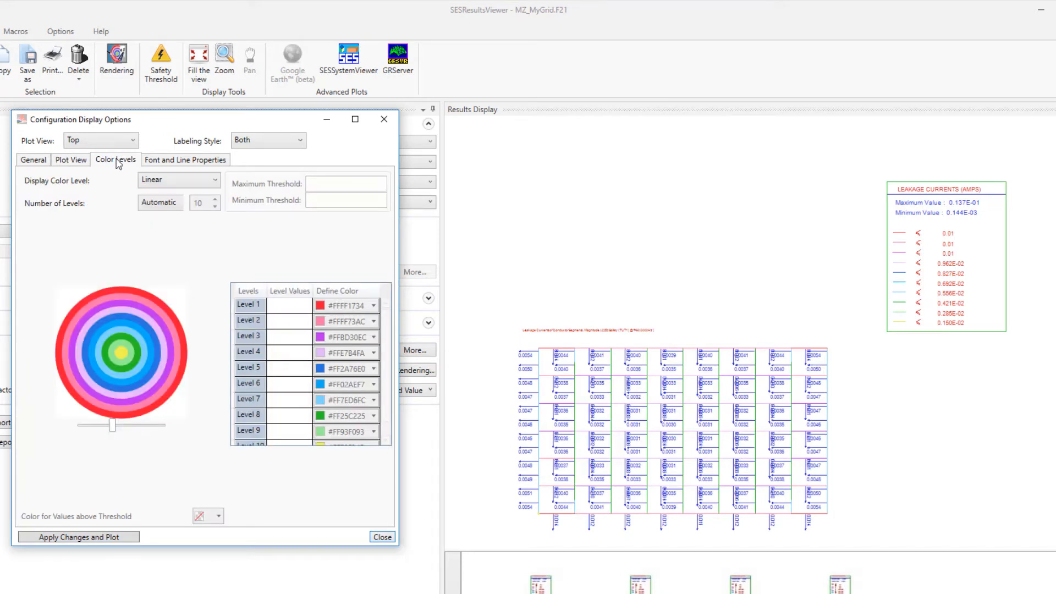
pyautogui.click(204, 161)
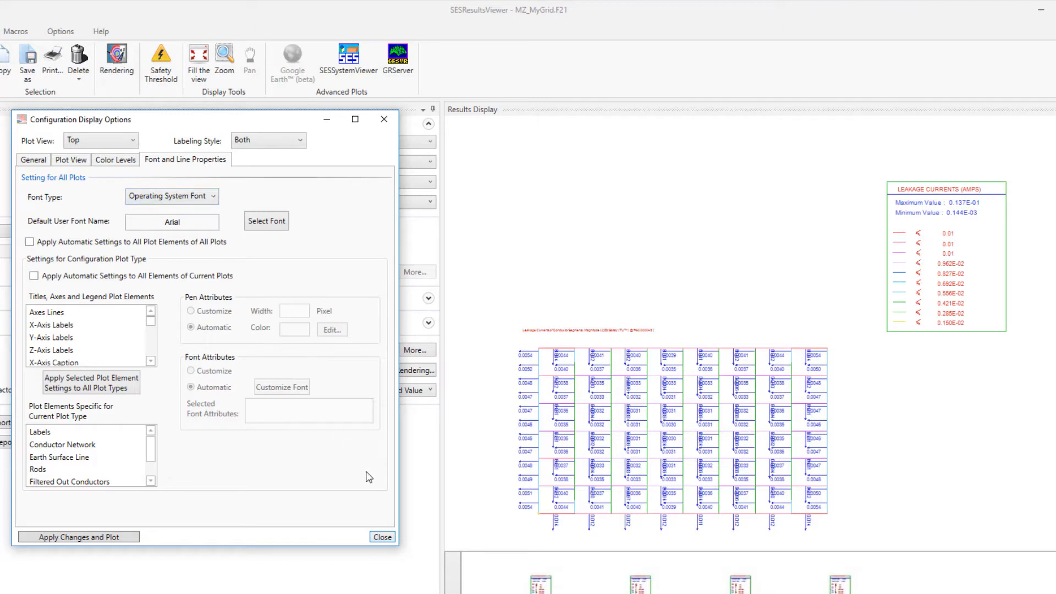
pyautogui.click(382, 537)
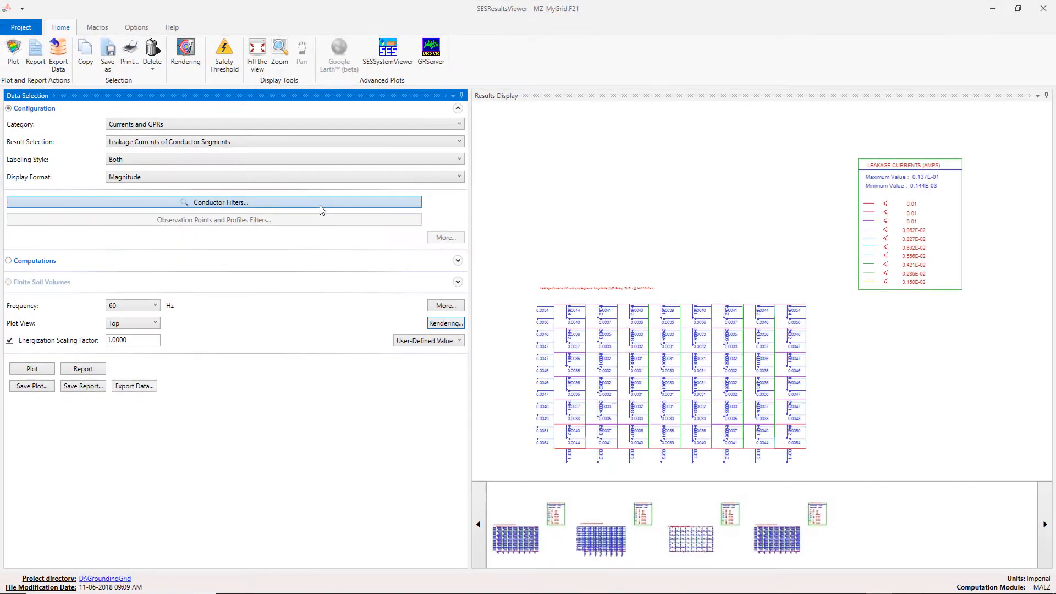
# - Enable conductor filters for the configuration plot and filter the first range by Conductor Number
pyautogui.click(319, 206)
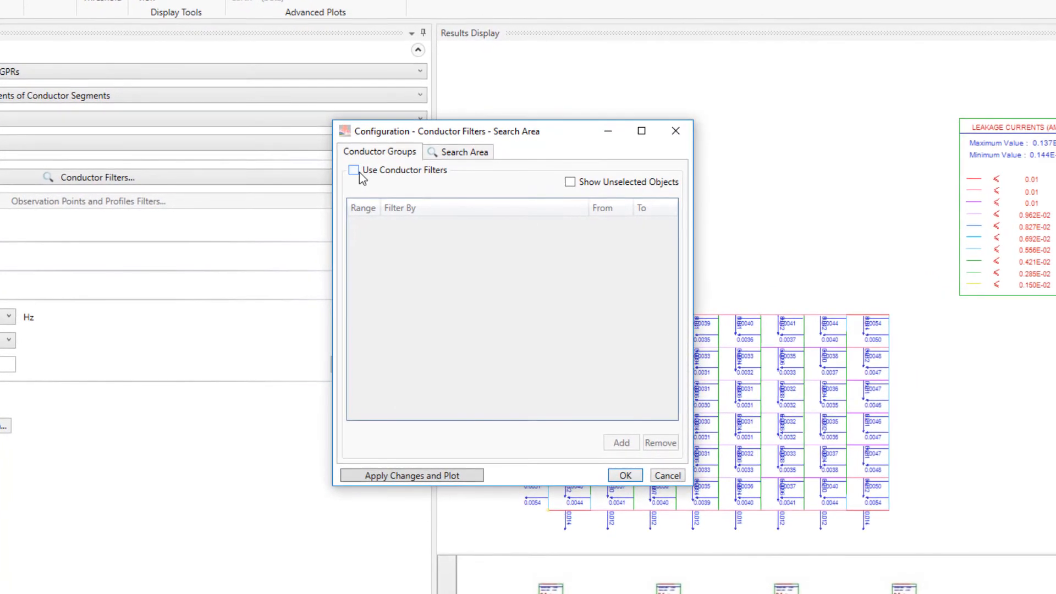
pyautogui.click(354, 170)
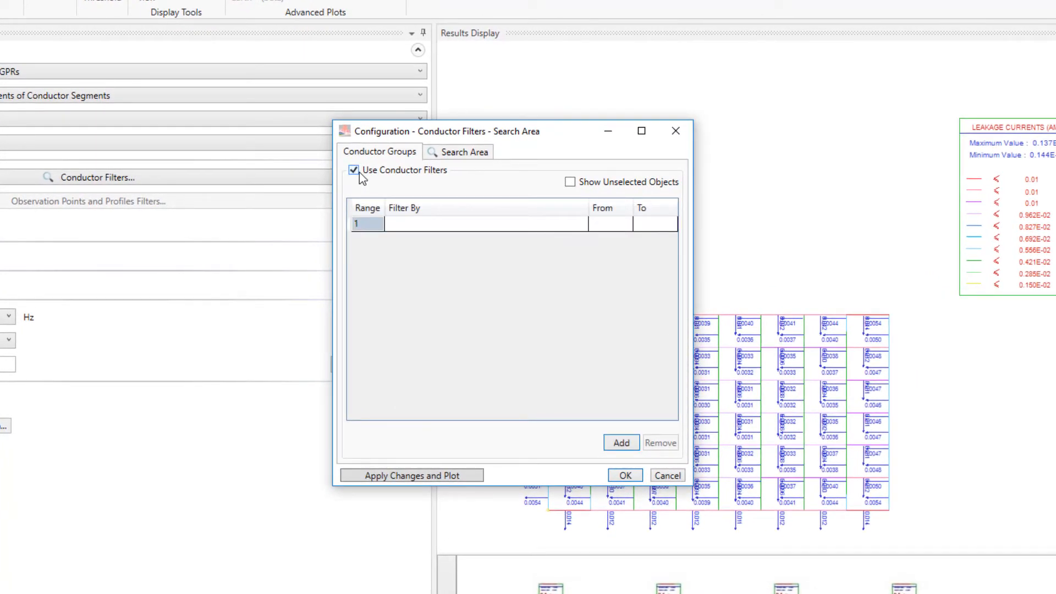
pyautogui.click(484, 224)
pyautogui.click(483, 223)
pyautogui.click(483, 223)
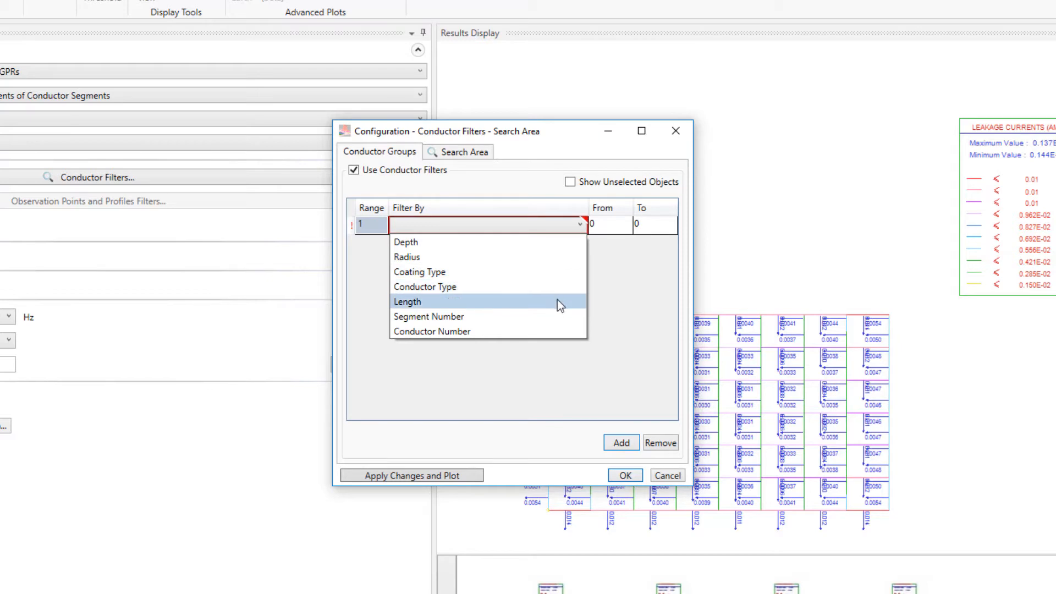
pyautogui.click(561, 331)
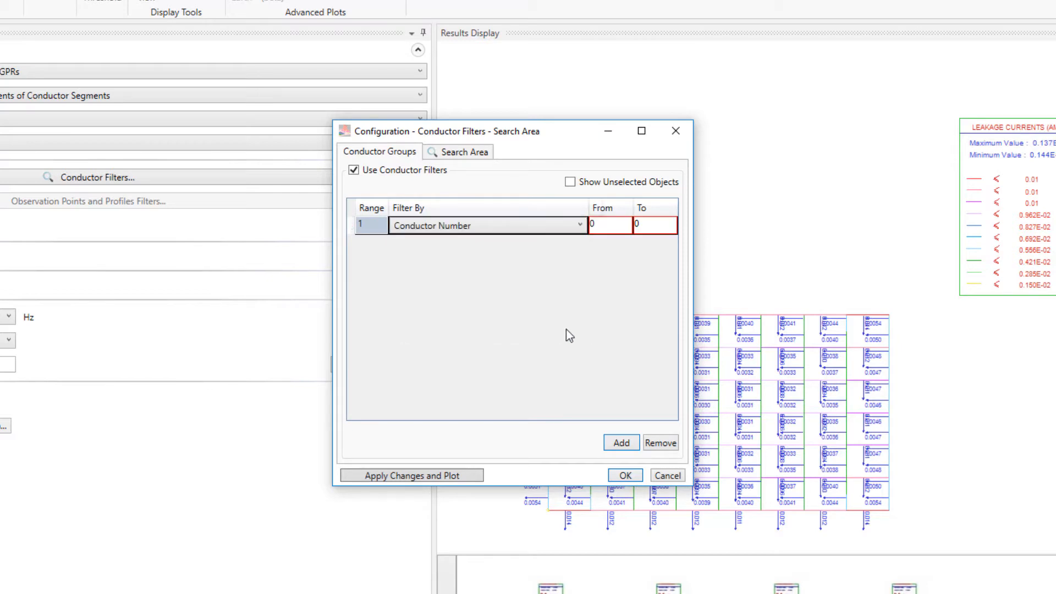
# - Limit the conductor filter to numbers 1 to 10, replot the leakage currents and accept the filter
pyautogui.click(600, 230)
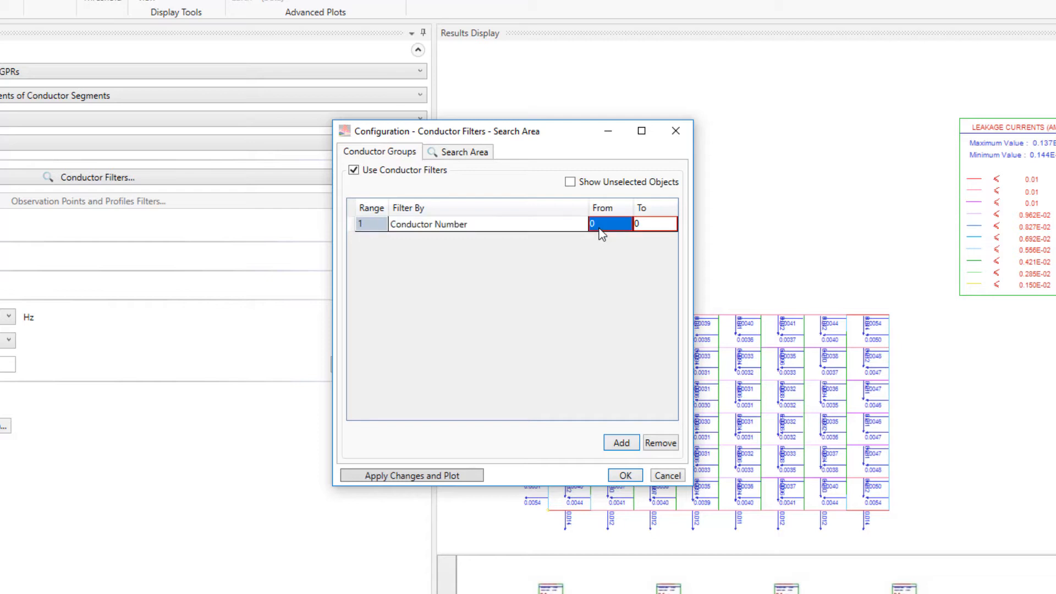
pyautogui.click(636, 229)
pyautogui.write('10')
pyautogui.click(435, 477)
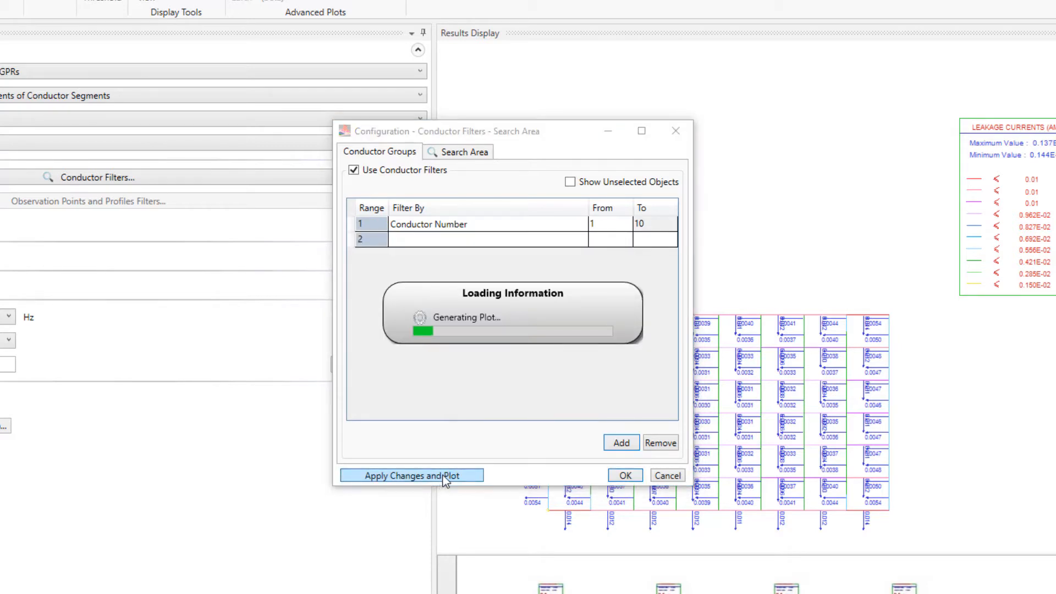
pyautogui.click(614, 479)
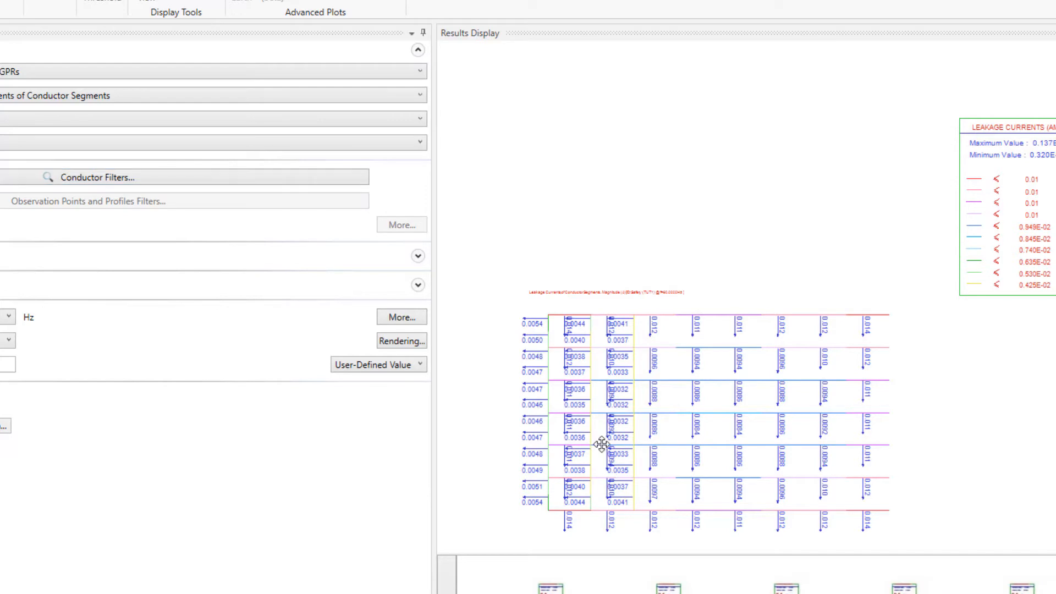
pyautogui.scroll(1, 602, 444)
pyautogui.scroll(1, 602, 444)
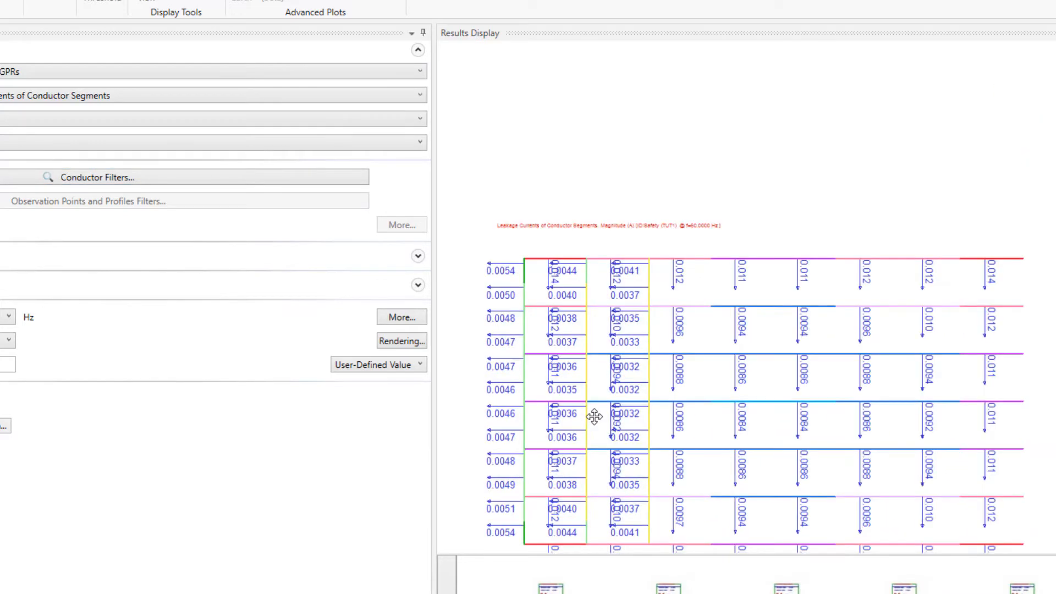
# - Generate a text report for the leakage currents of the conductor segments
pyautogui.scroll(1, 594, 417)
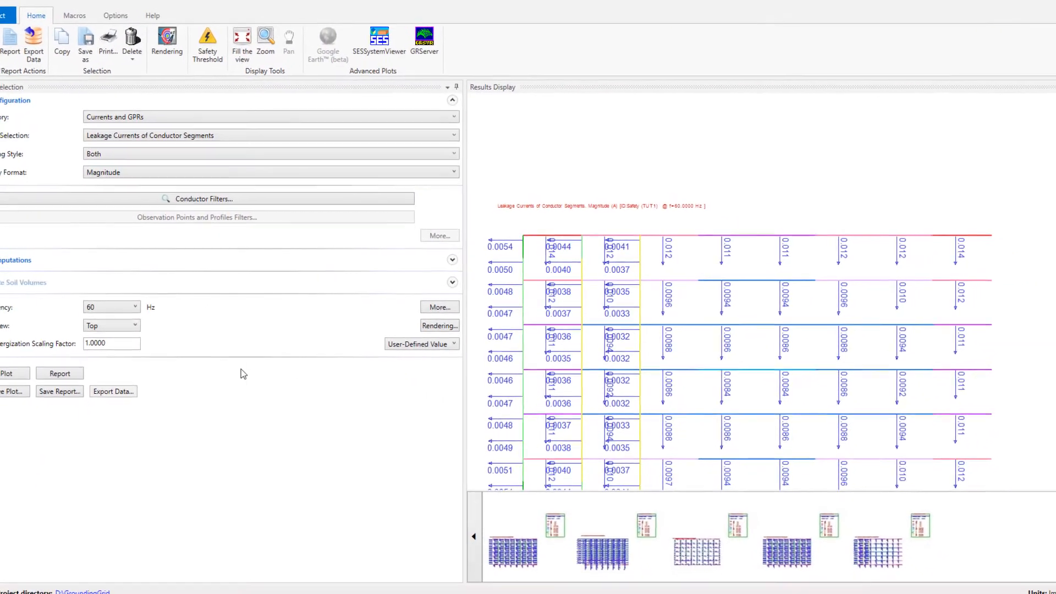
pyautogui.click(88, 371)
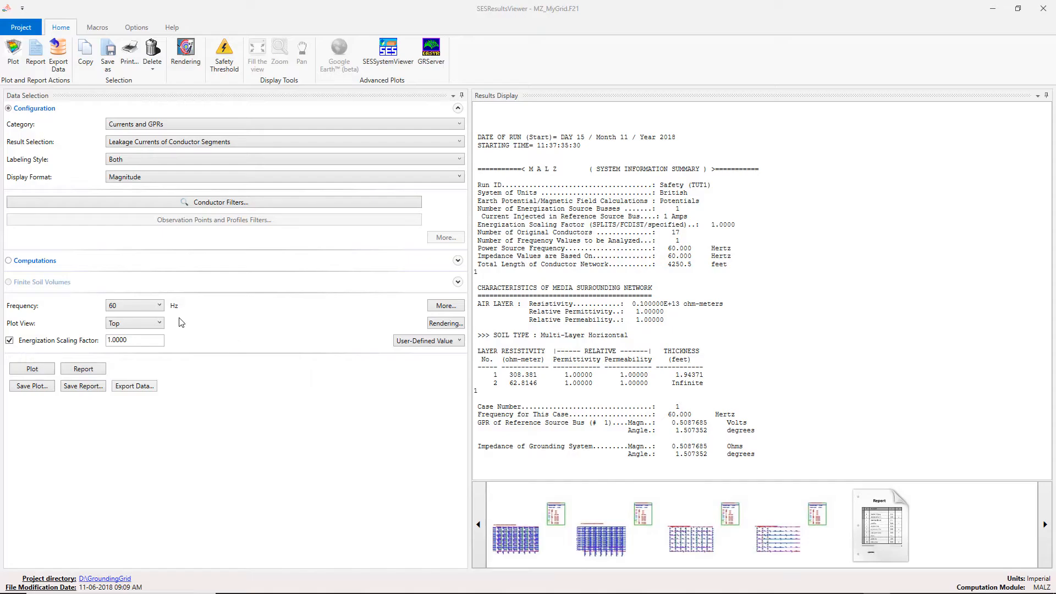
# - Switch to the Computations results and choose Scalar Potentials as both the category and the result selection
pyautogui.click(45, 267)
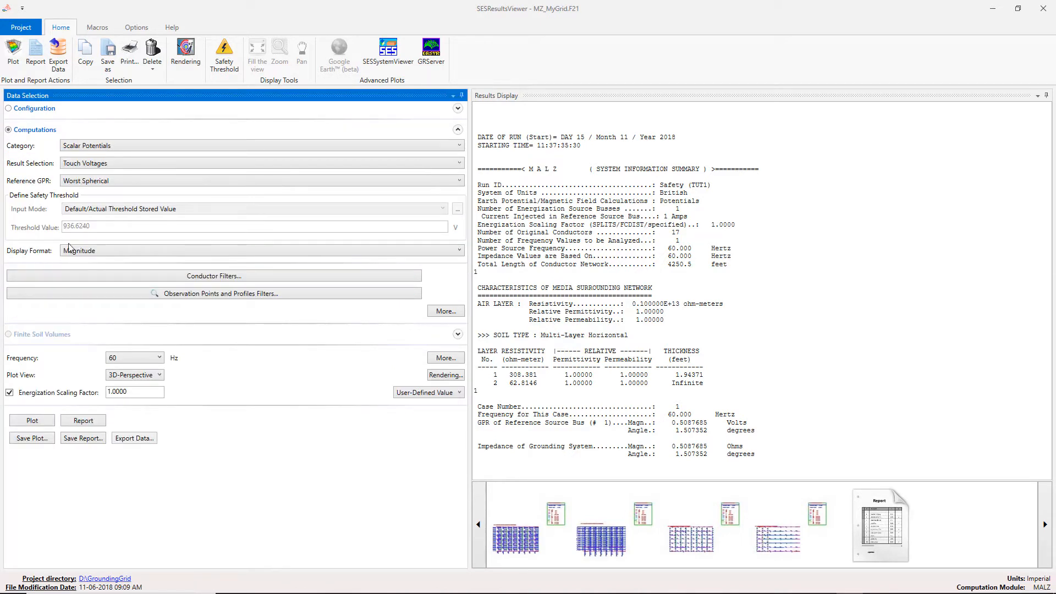
pyautogui.click(226, 145)
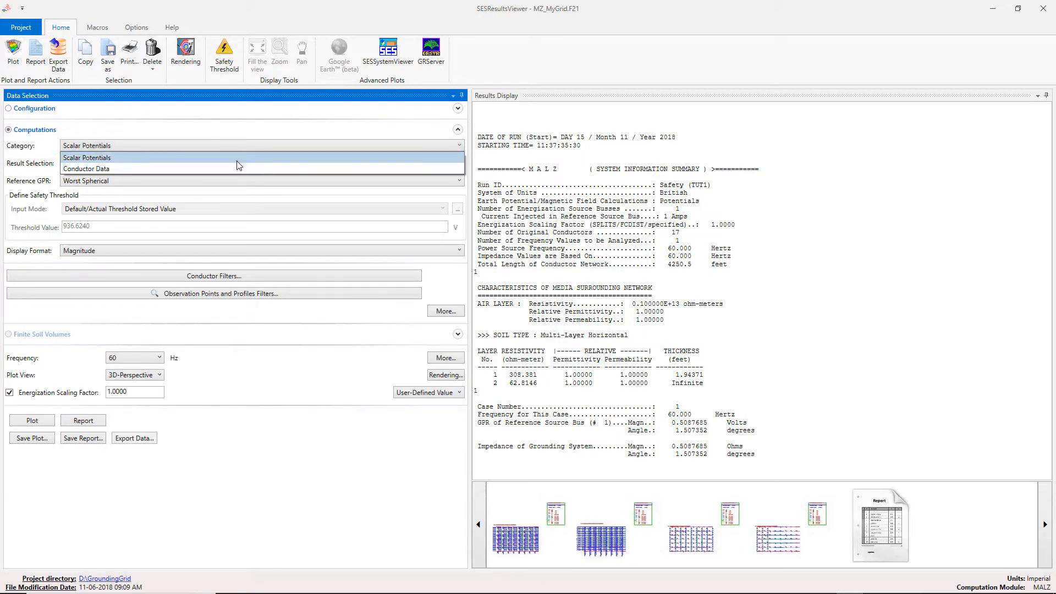
pyautogui.click(236, 158)
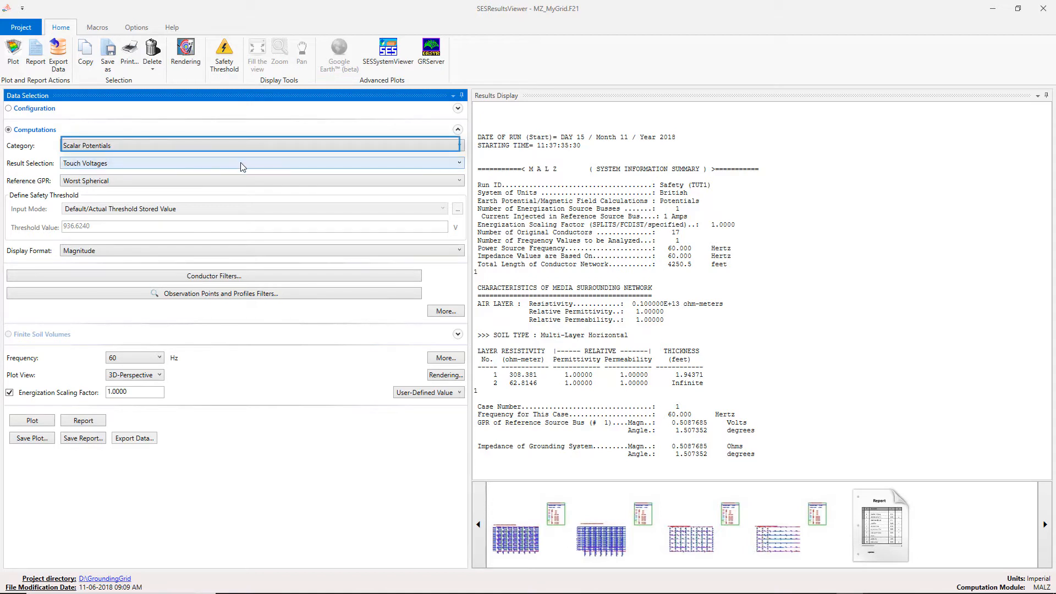
pyautogui.click(243, 167)
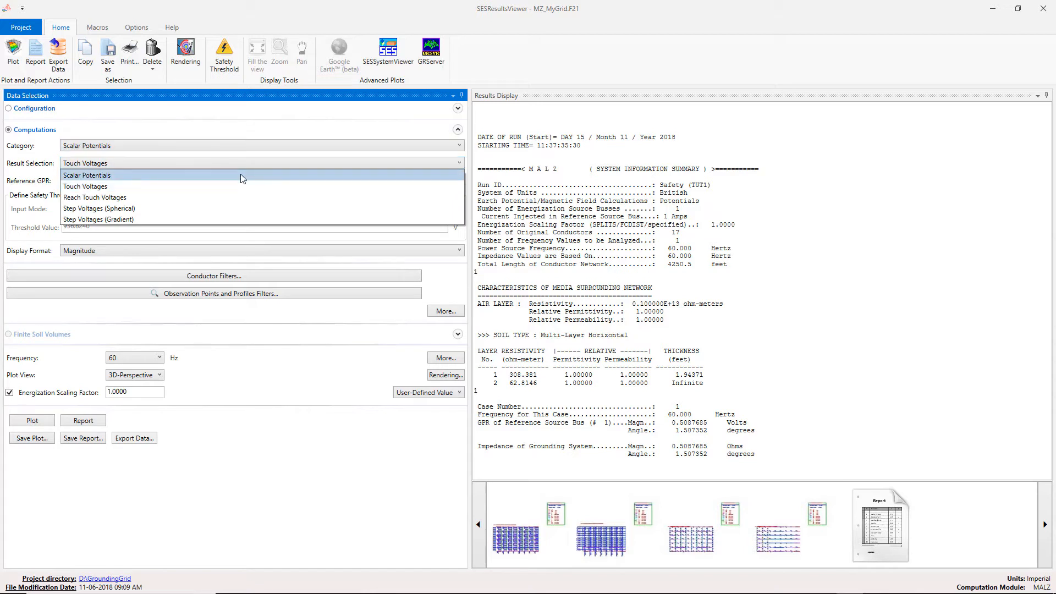
pyautogui.click(240, 175)
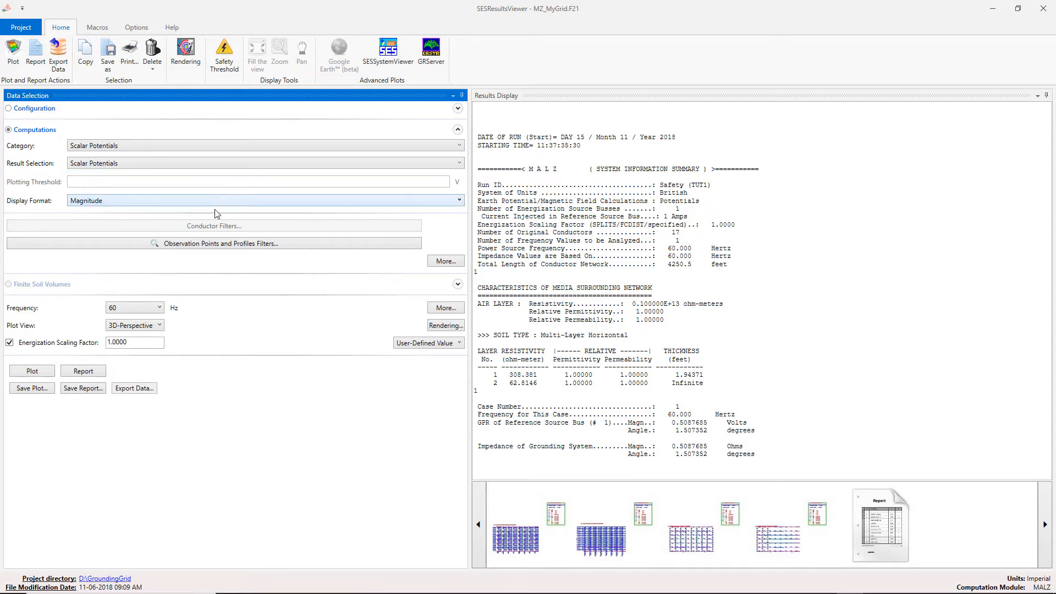
# - Plot the scalar potential magnitude in the 3D-Perspective view
pyautogui.click(117, 327)
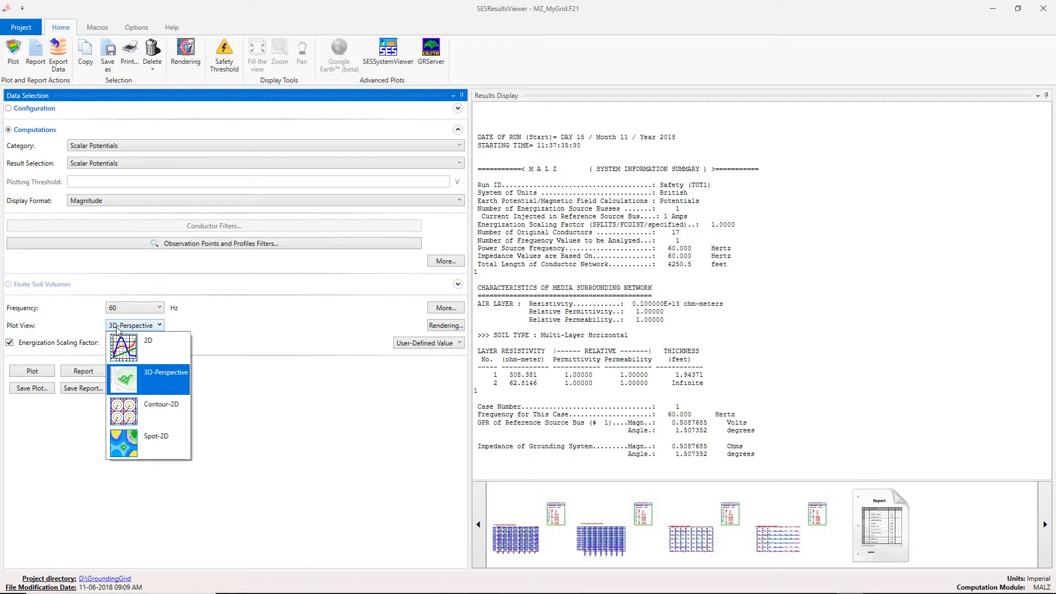
pyautogui.click(174, 386)
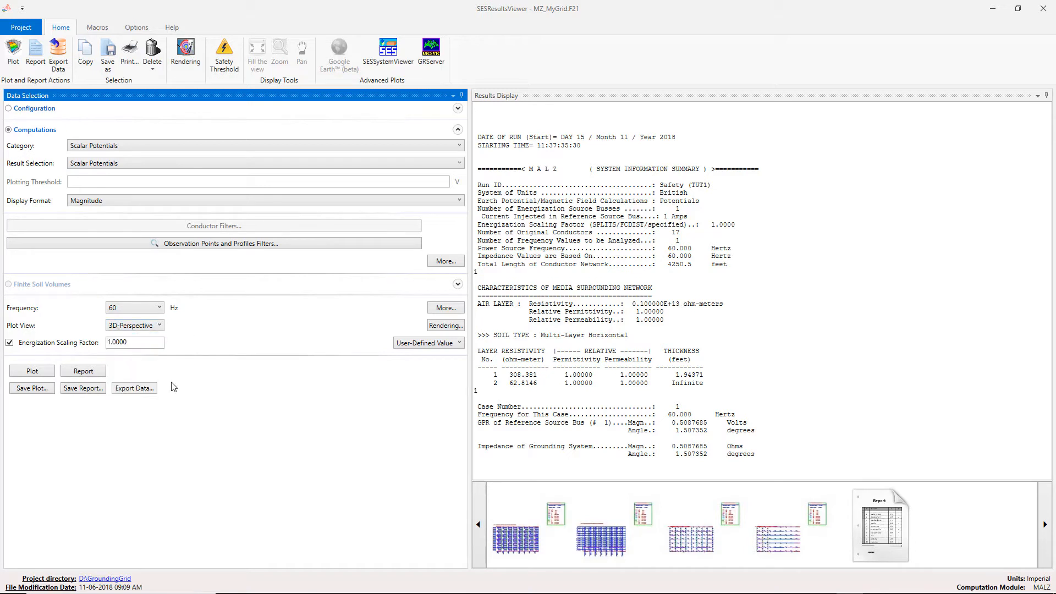
pyautogui.click(33, 373)
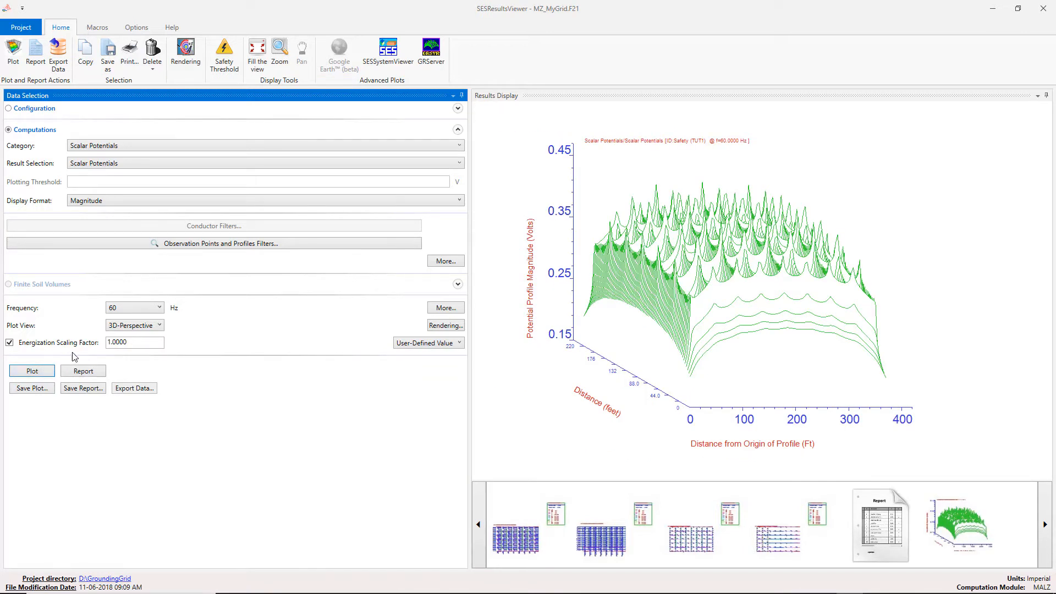
# - Change the plot view to Spot-2D and plot the scalar potentials
pyautogui.click(158, 326)
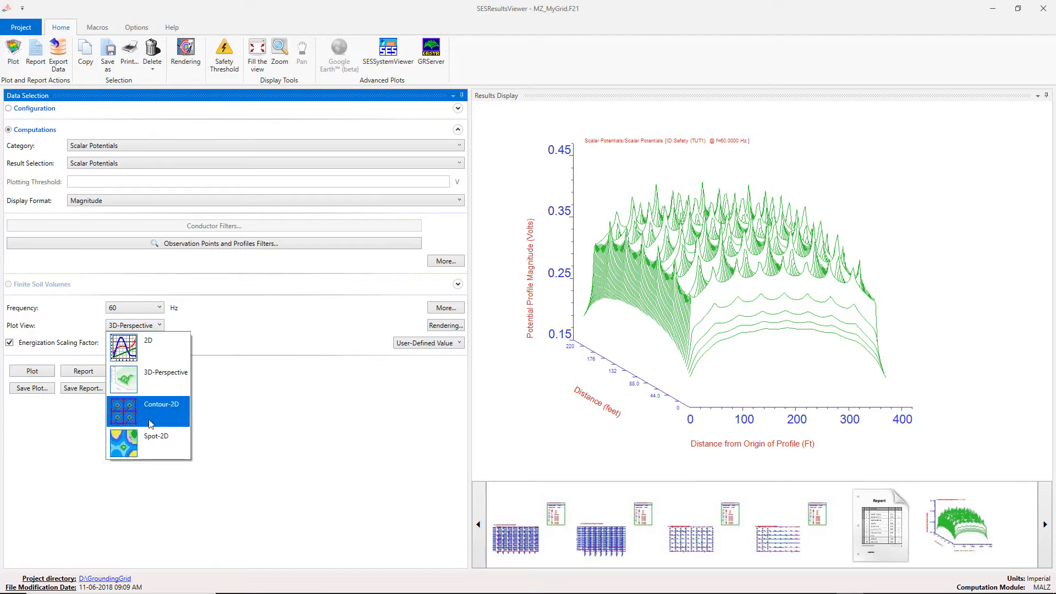
pyautogui.click(154, 438)
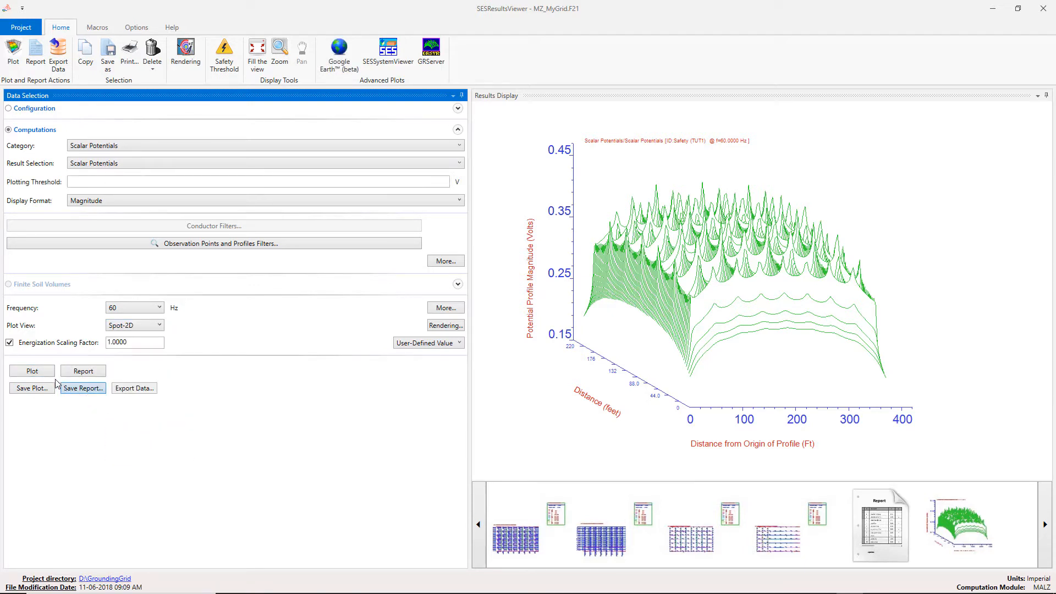
pyautogui.click(41, 374)
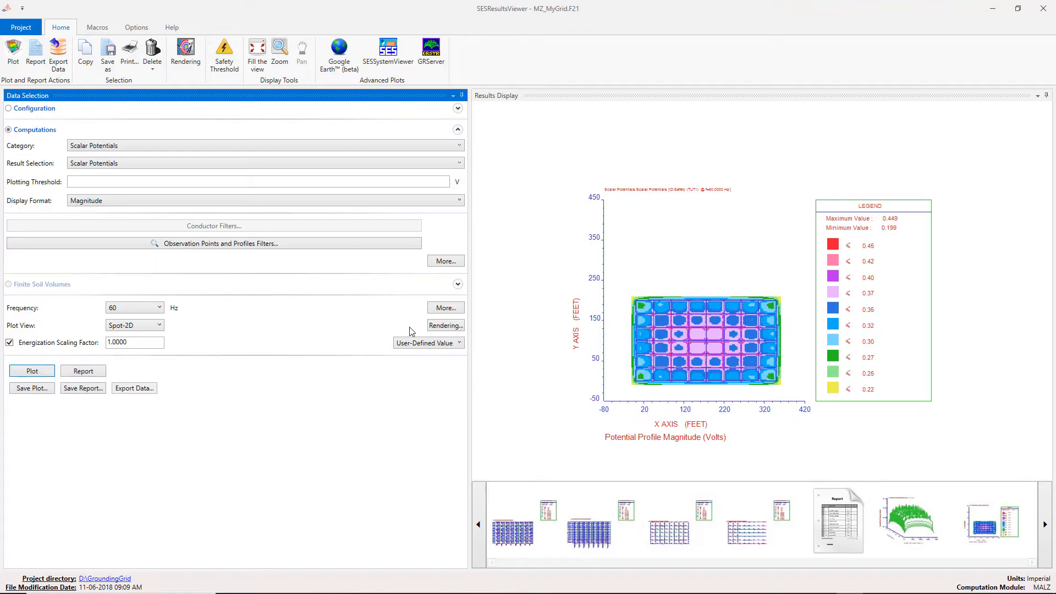
# - Review the general, plot view, and font and line display options of the Spot-2D plot, leaving them as they are
pyautogui.click(429, 326)
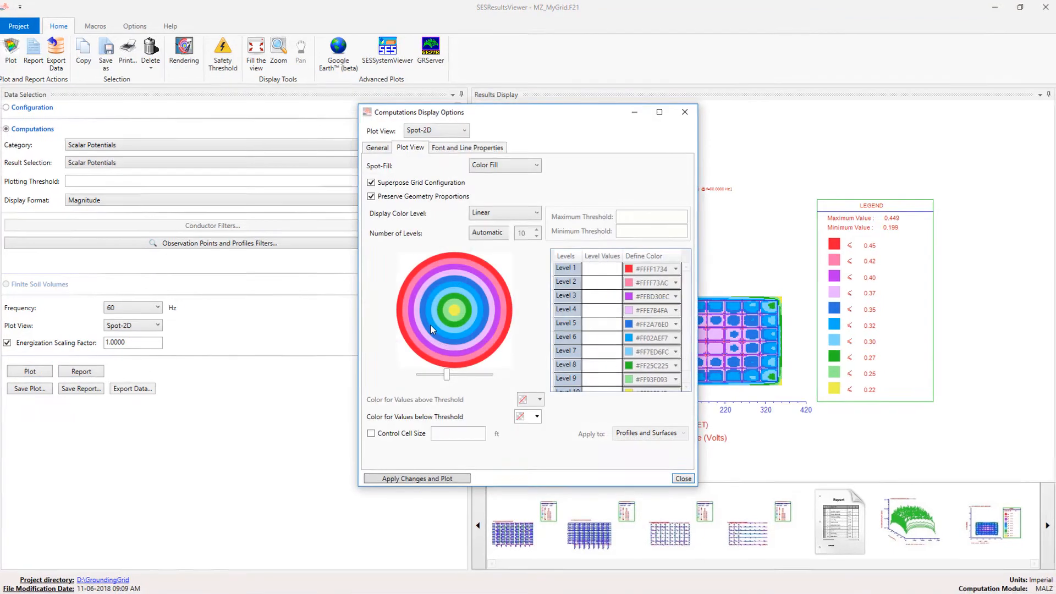
pyautogui.click(378, 147)
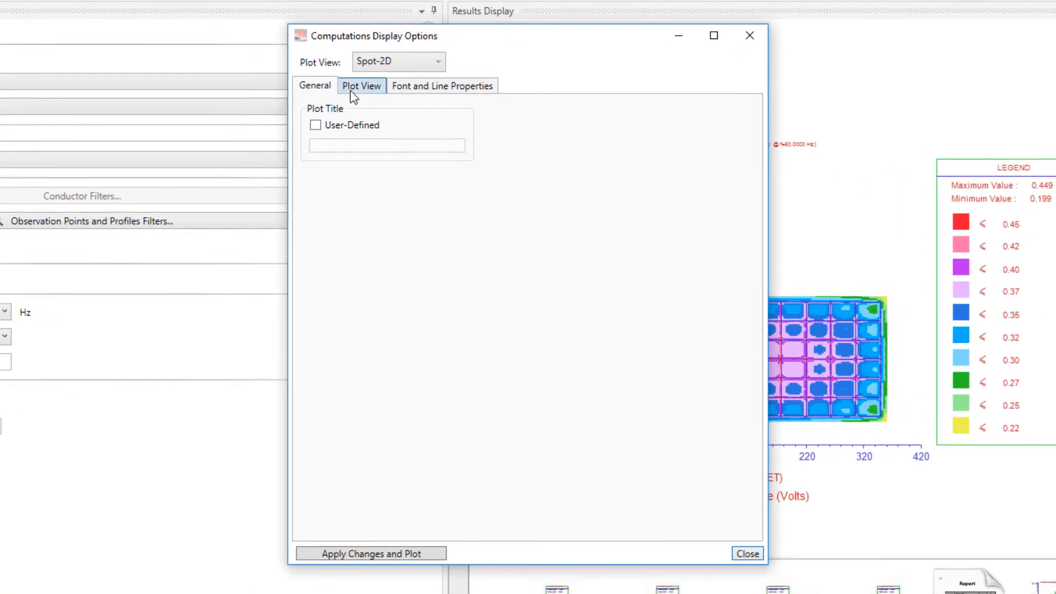
pyautogui.click(368, 89)
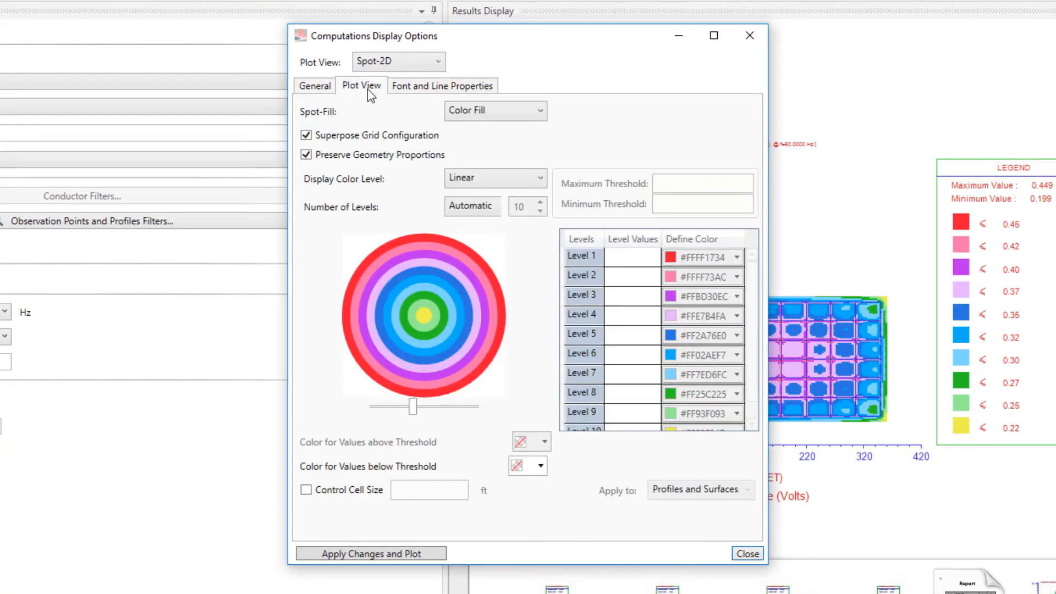
pyautogui.click(441, 90)
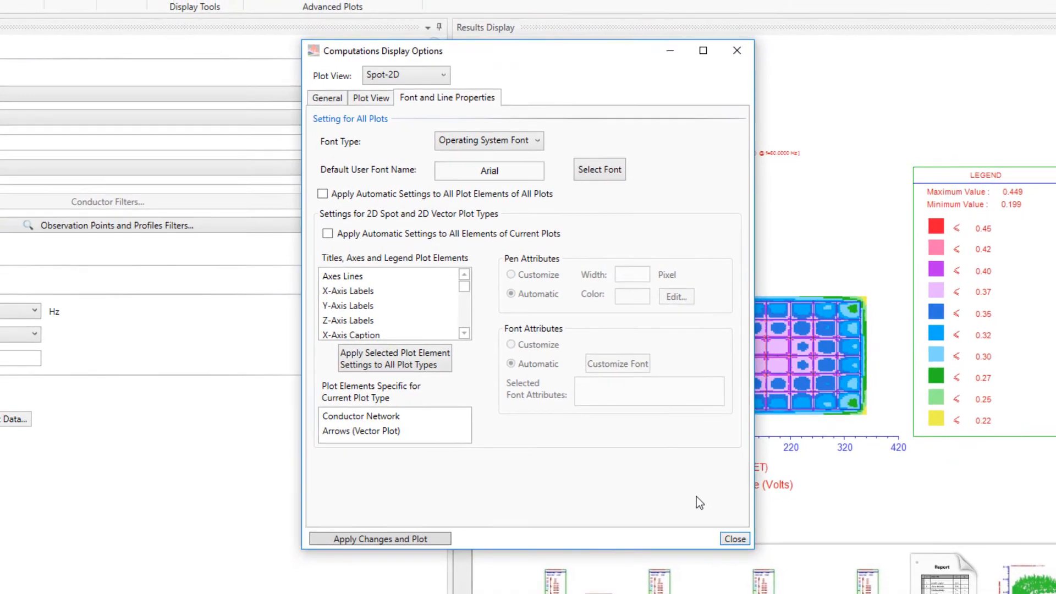
pyautogui.click(735, 538)
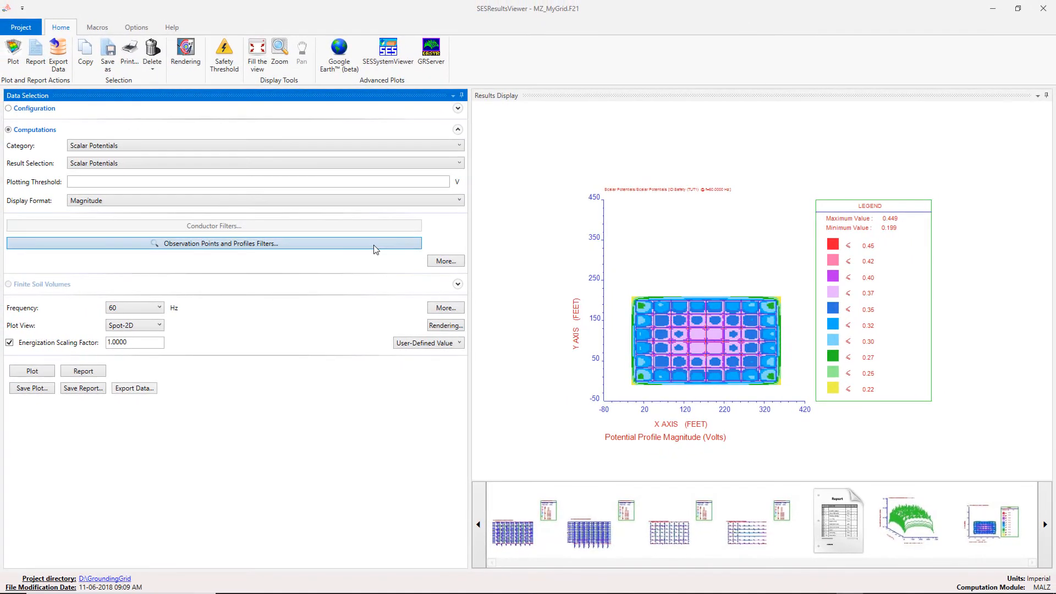
# - Enable a search area in the observation points and profiles filters and show the grid for area selection with the profiles hidden
pyautogui.click(375, 243)
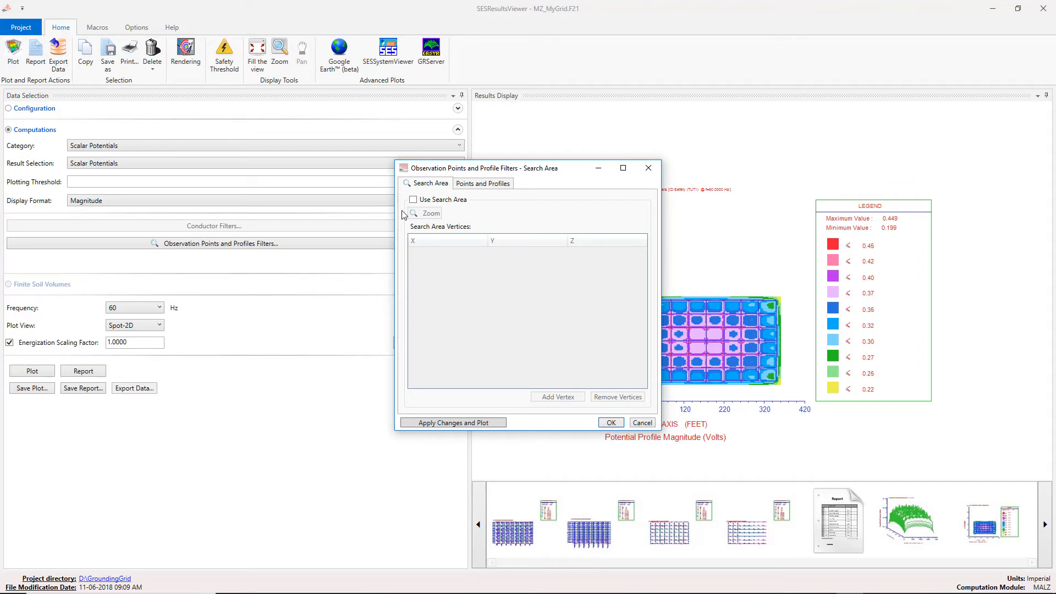
pyautogui.click(413, 201)
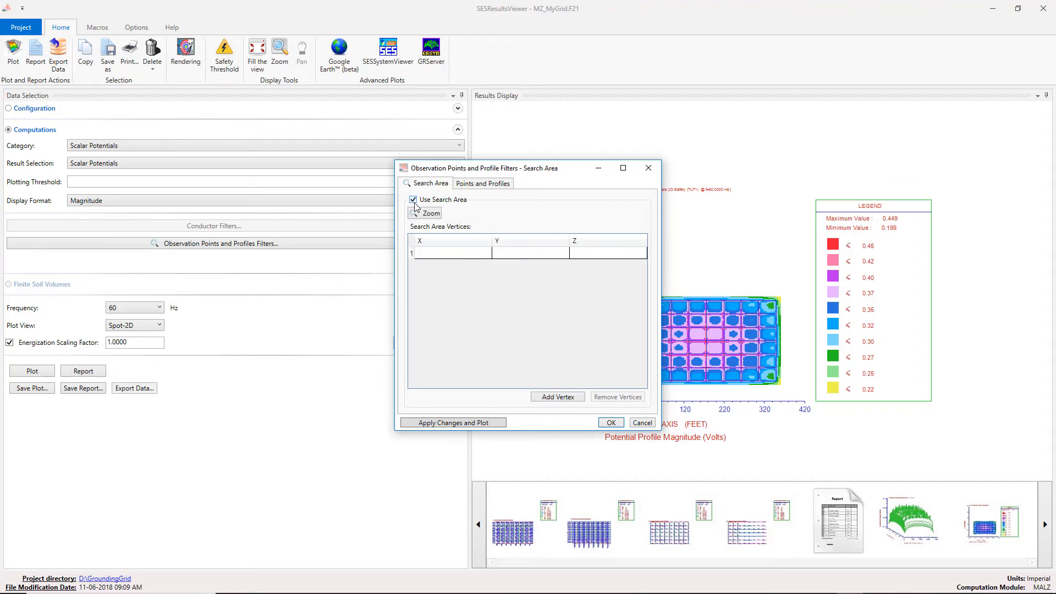
pyautogui.click(429, 218)
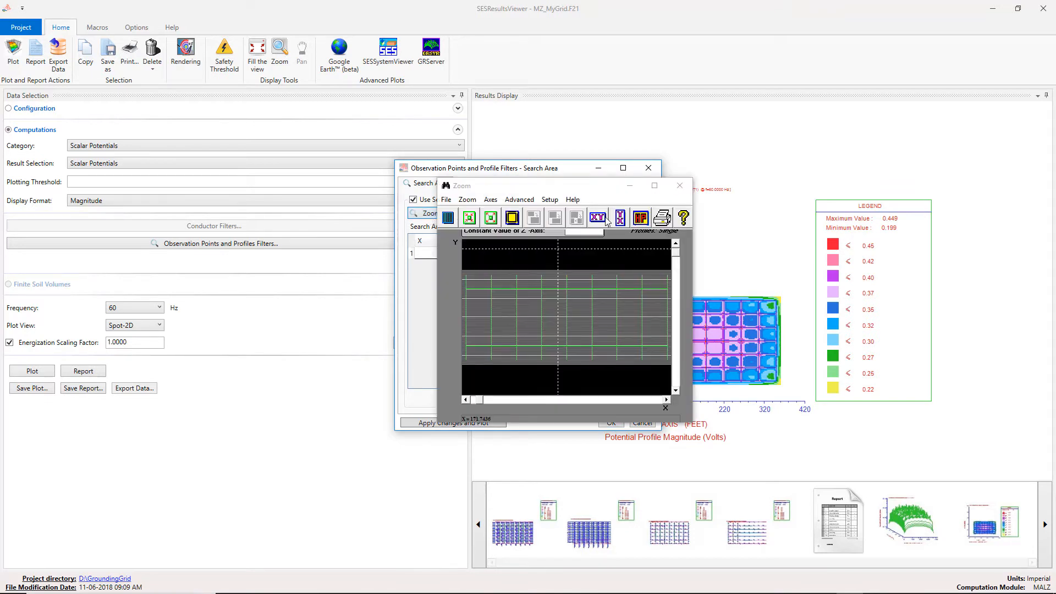
pyautogui.click(640, 219)
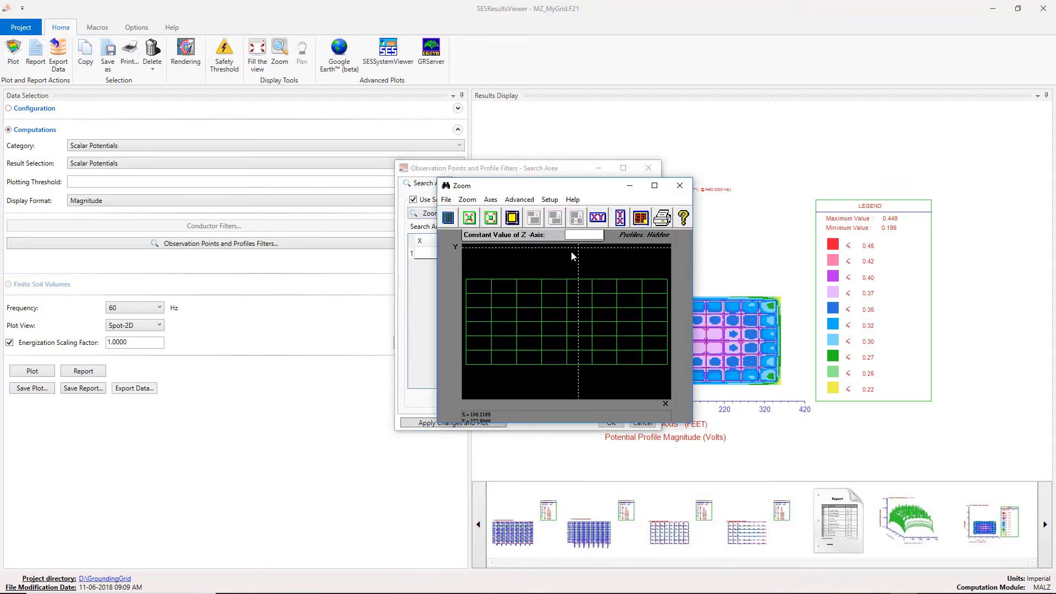
# - Define a rectangular search area from about (66.76, 176.53) to (274.62, 17.04) and replot the scalar potentials inside it
pyautogui.click(504, 288)
pyautogui.click(624, 357)
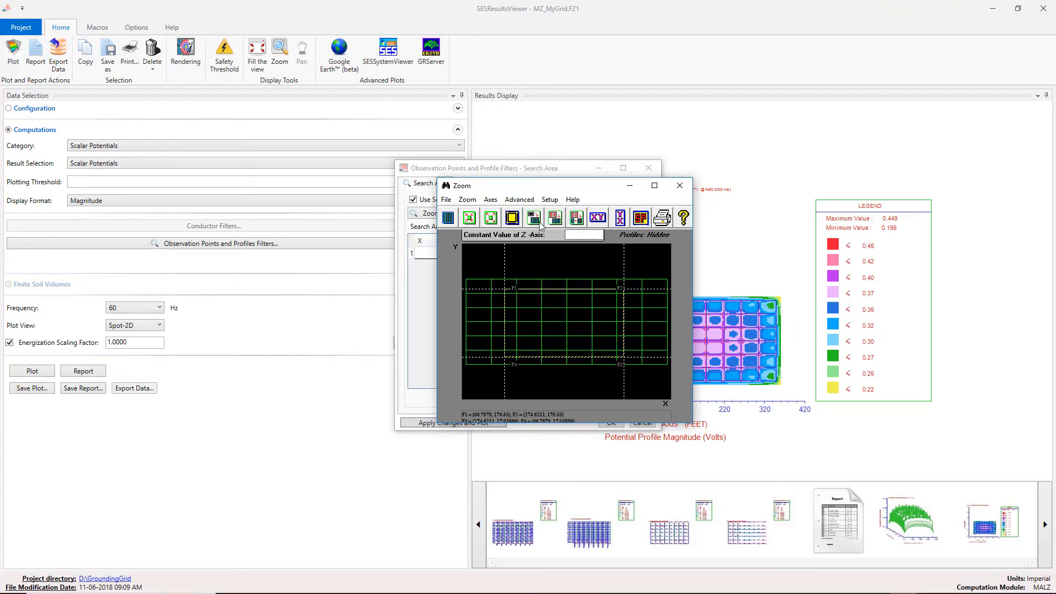
pyautogui.click(536, 220)
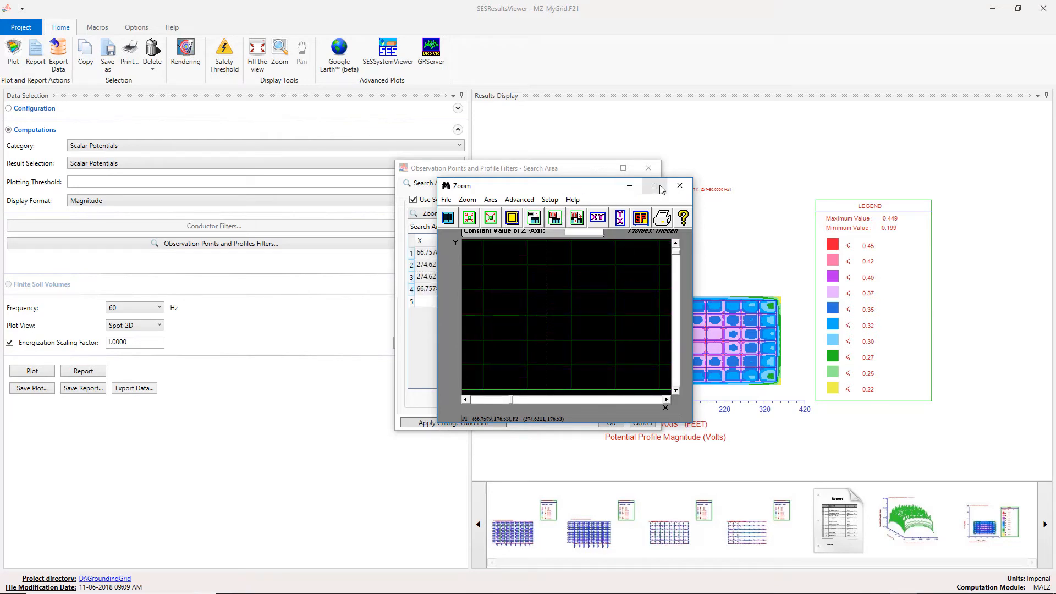
pyautogui.click(678, 185)
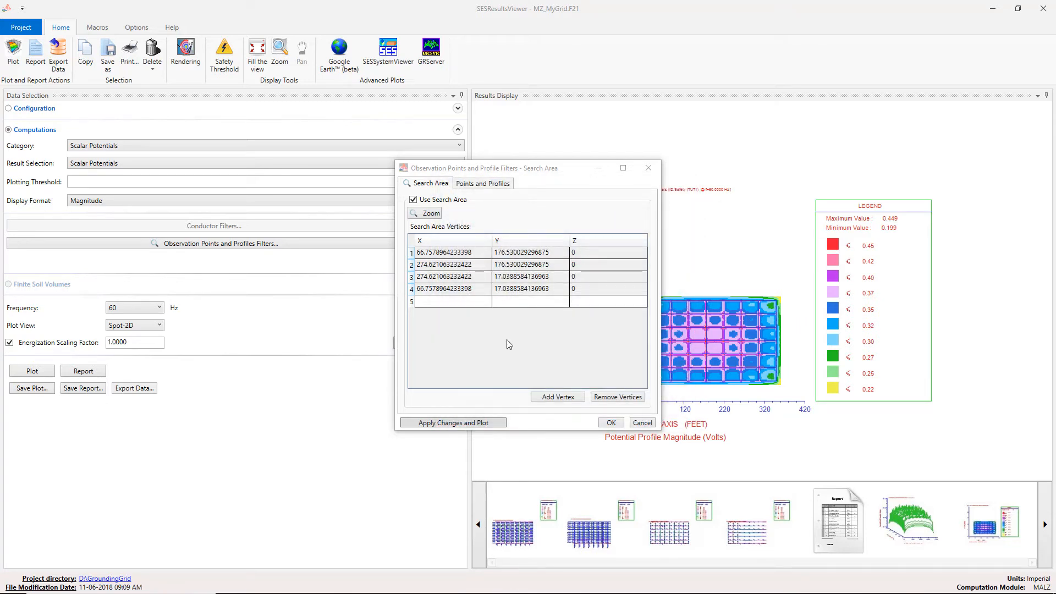
pyautogui.click(477, 422)
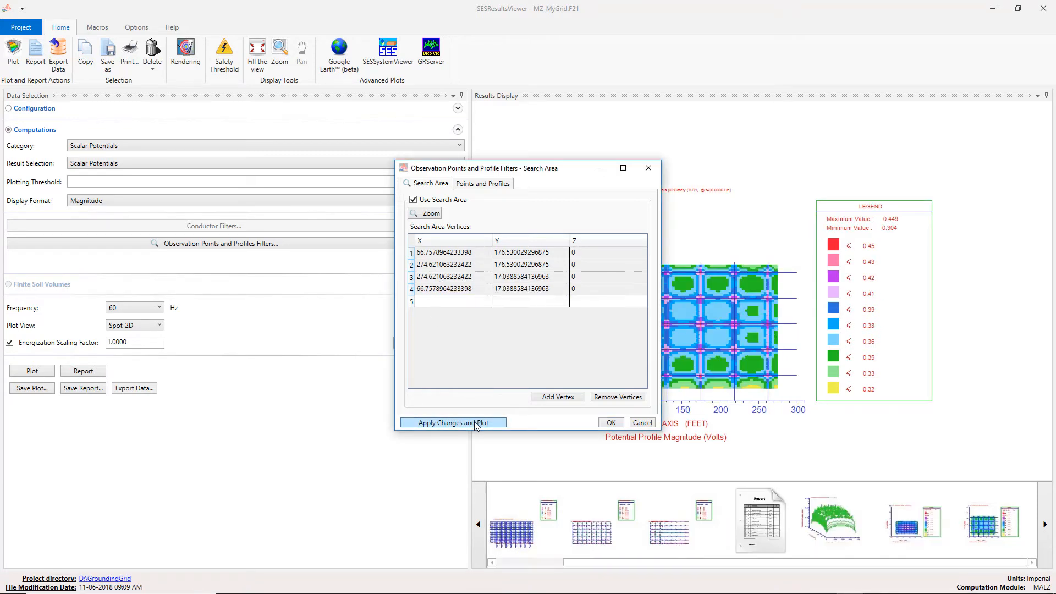
pyautogui.moveTo(522, 176); pyautogui.dragTo(374, 206)
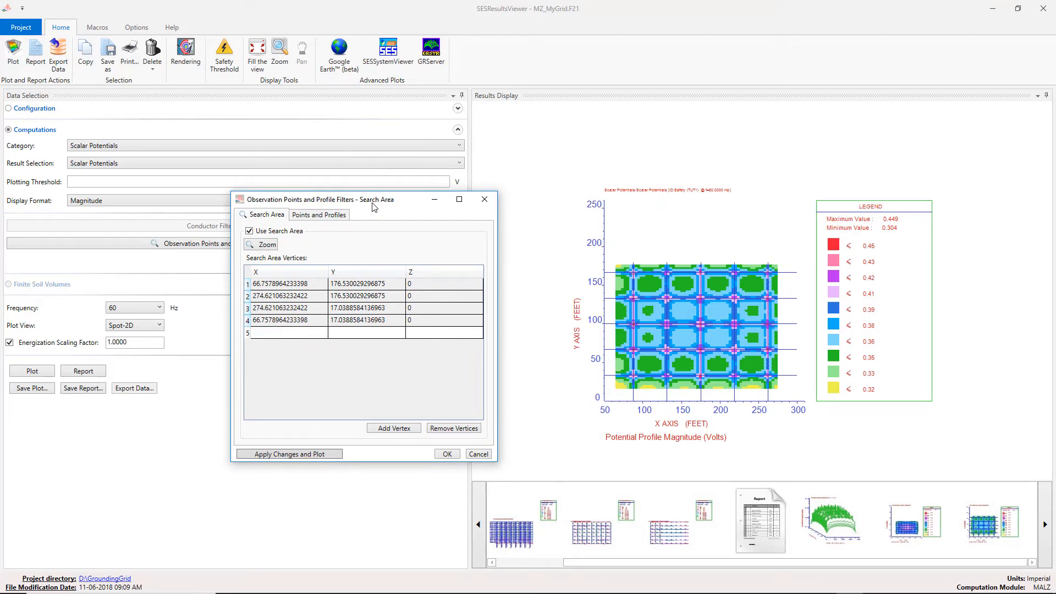
# - Disable the search area, replot the scalar potentials over the full grid and accept the filter settings
pyautogui.click(253, 231)
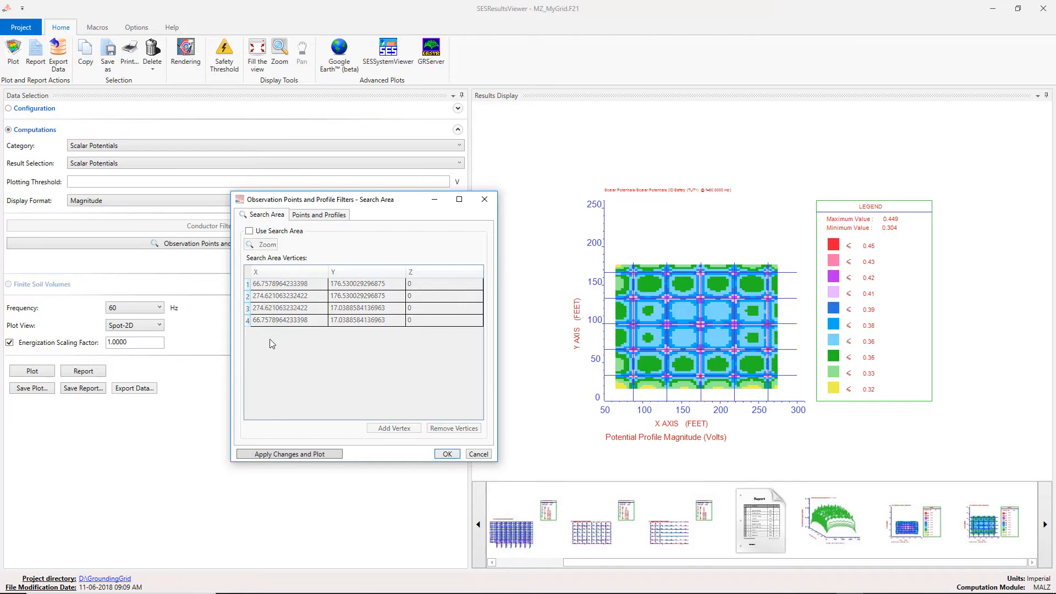
pyautogui.click(296, 454)
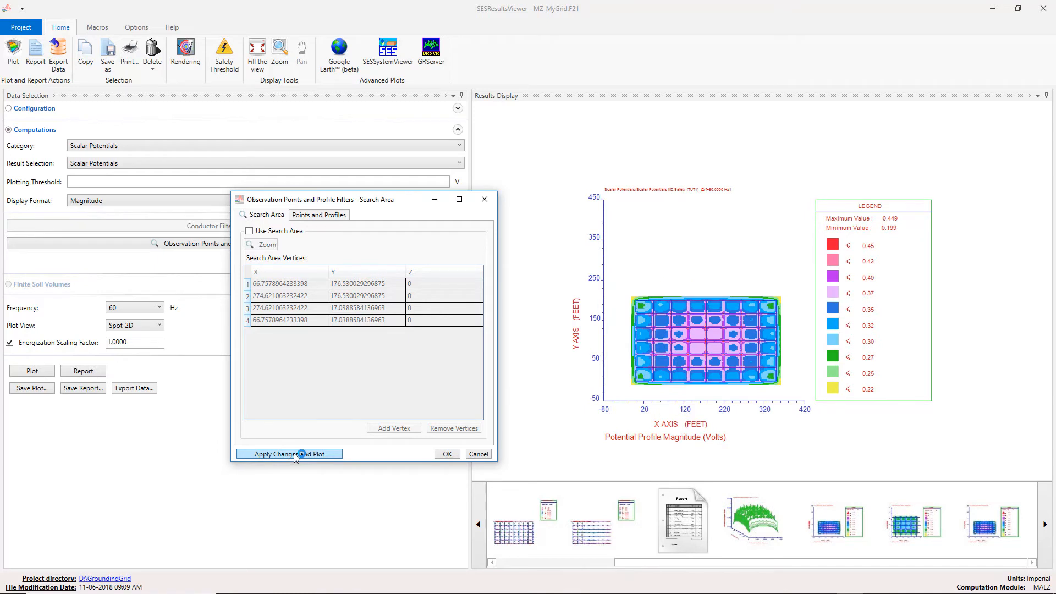
pyautogui.click(447, 454)
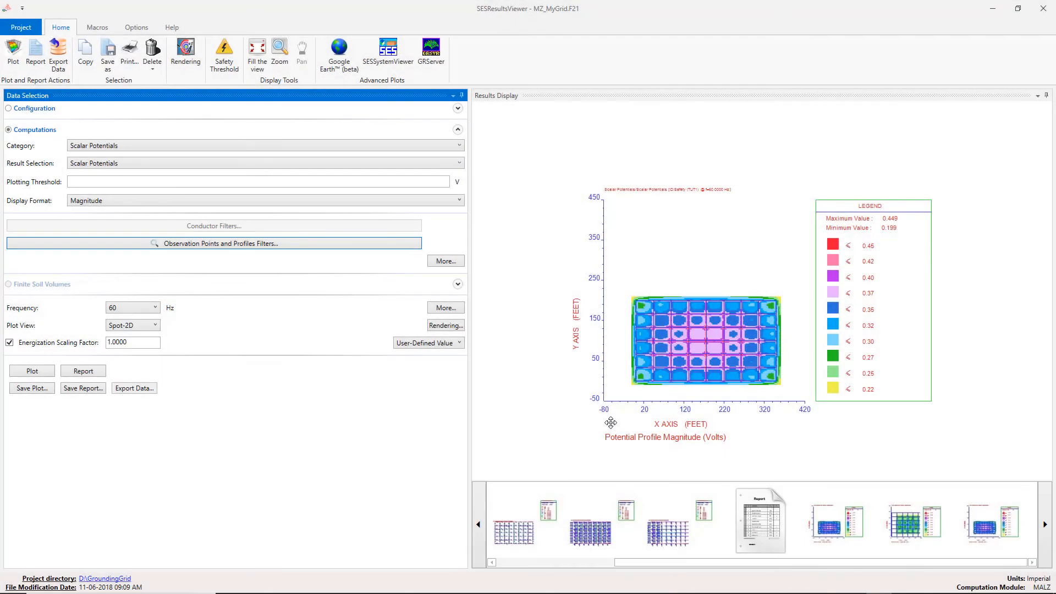
# - Select Touch Voltages as the result, set the safety threshold input mode to Specify in Threshold Module and open the Threshold Editor
pyautogui.click(373, 165)
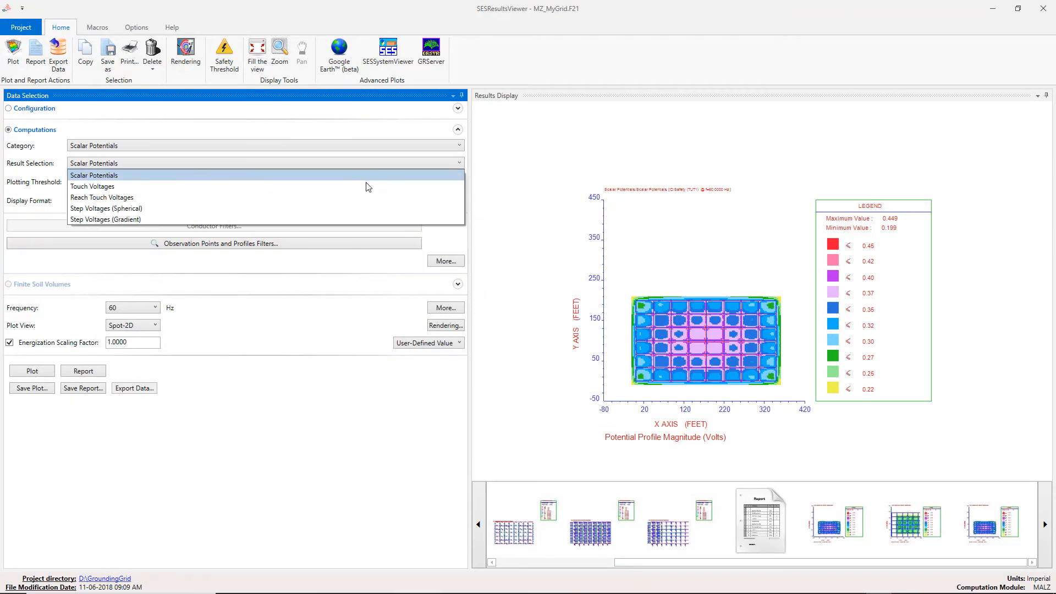
pyautogui.click(364, 188)
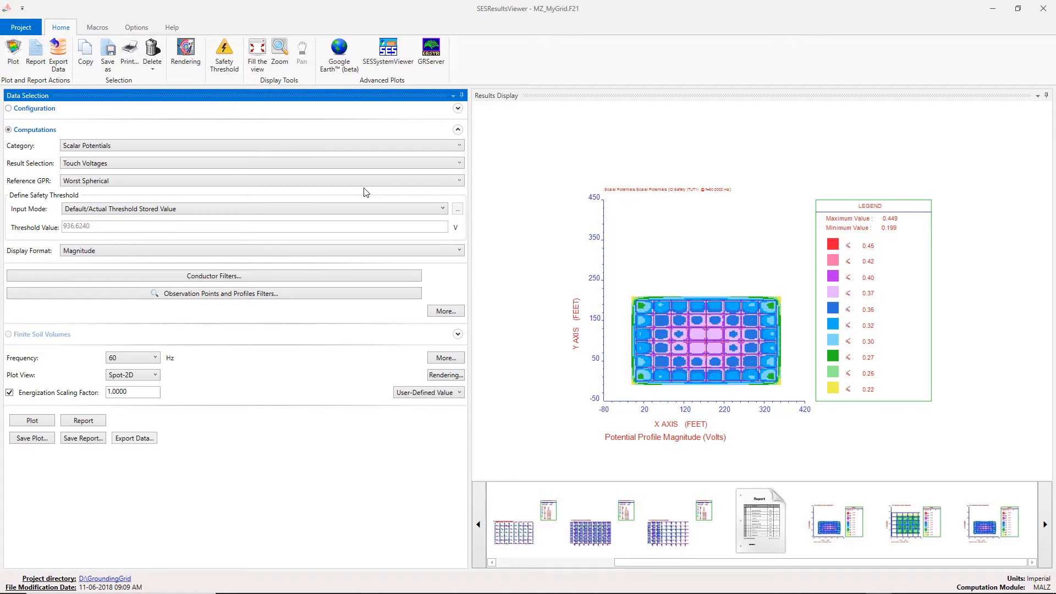
pyautogui.click(426, 214)
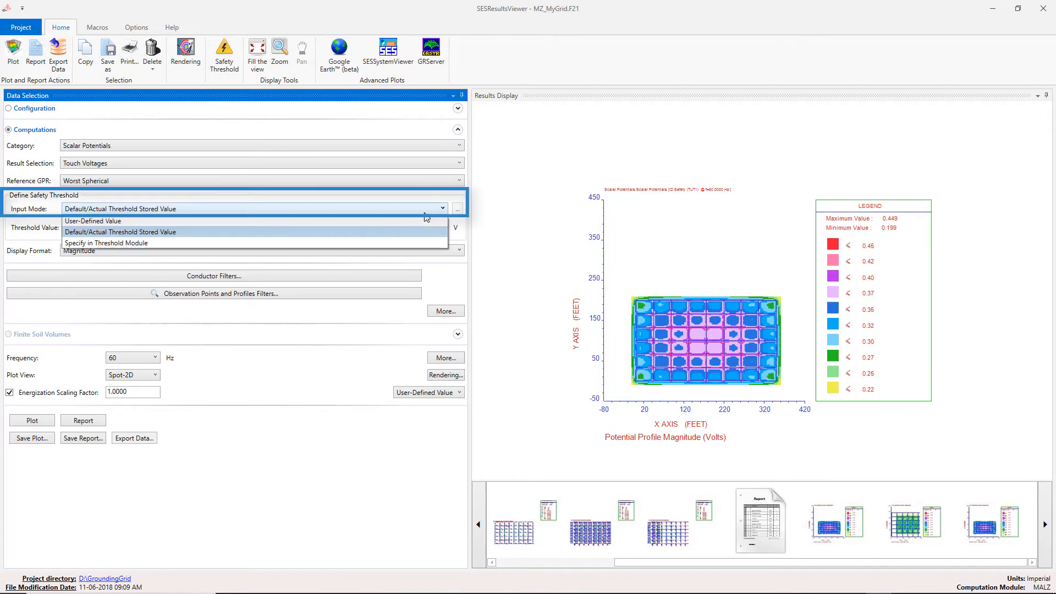
pyautogui.click(397, 243)
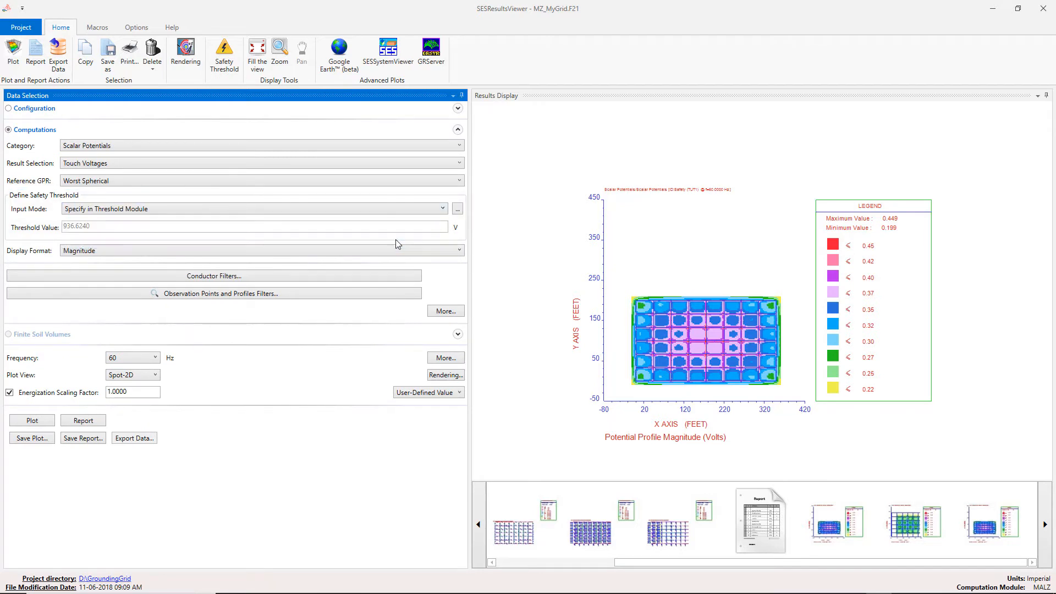
pyautogui.click(457, 209)
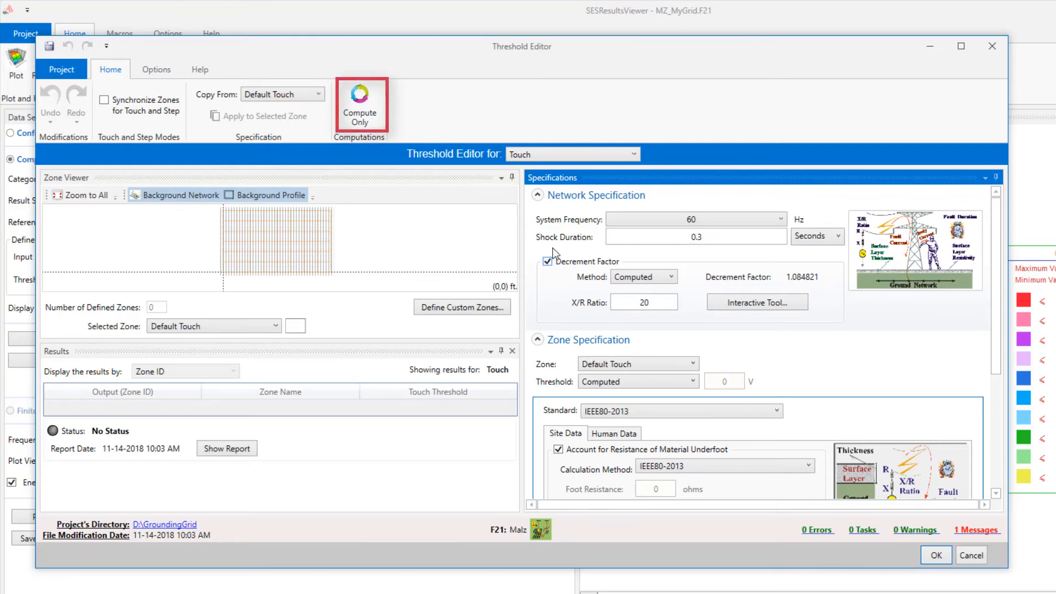
# - Compute the touch threshold for the default zone, accept it in the Threshold Editor and plot the touch voltages
pyautogui.click(377, 109)
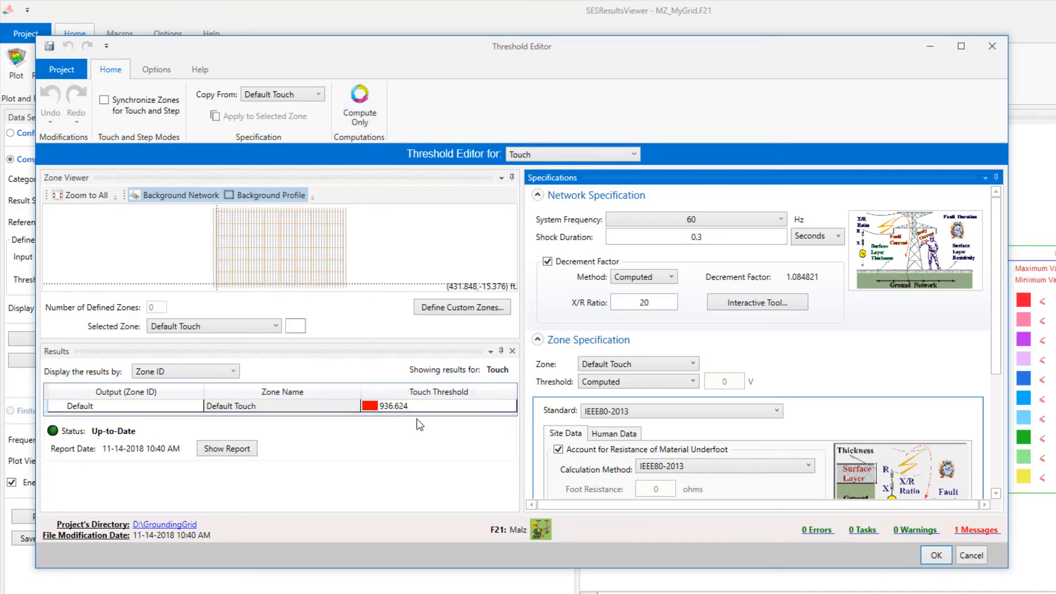
pyautogui.click(944, 559)
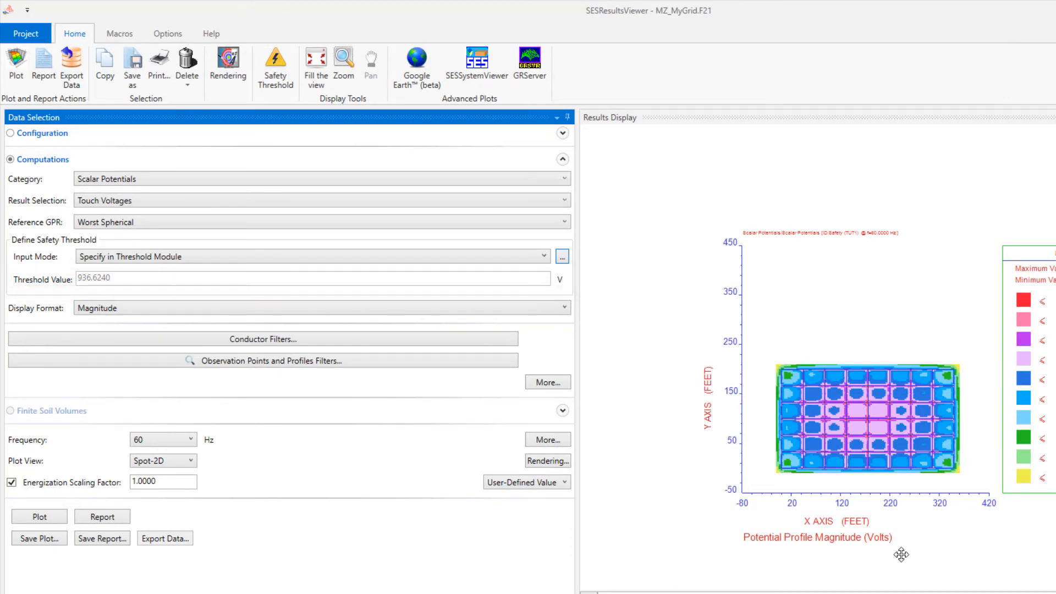
pyautogui.click(58, 516)
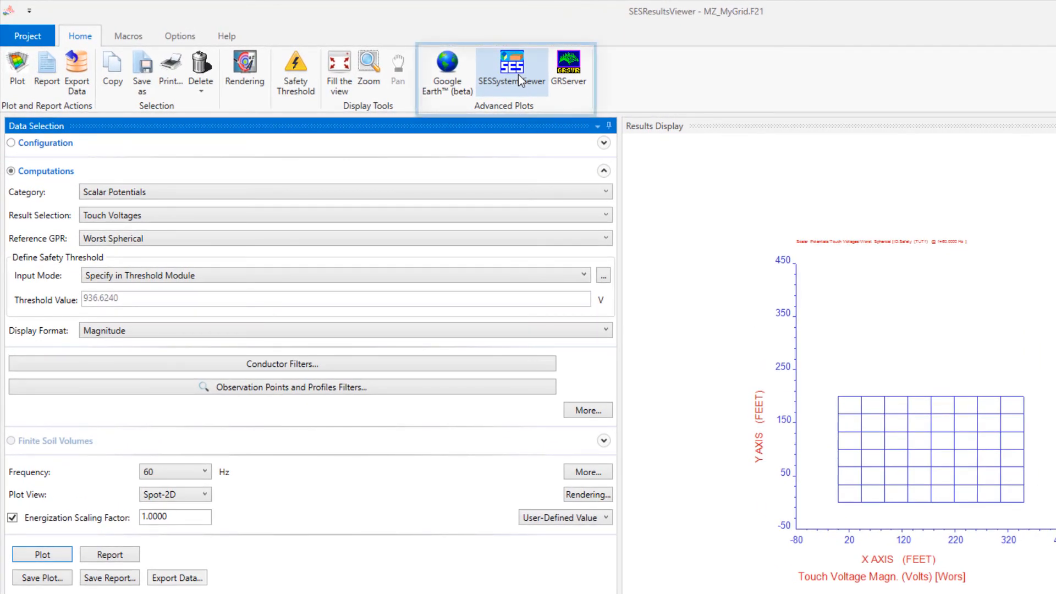
# - Open the results in SESSystemViewer, rotate the 3D scalar potential and leakage current plot to inspect it, and exit the viewer
pyautogui.click(518, 74)
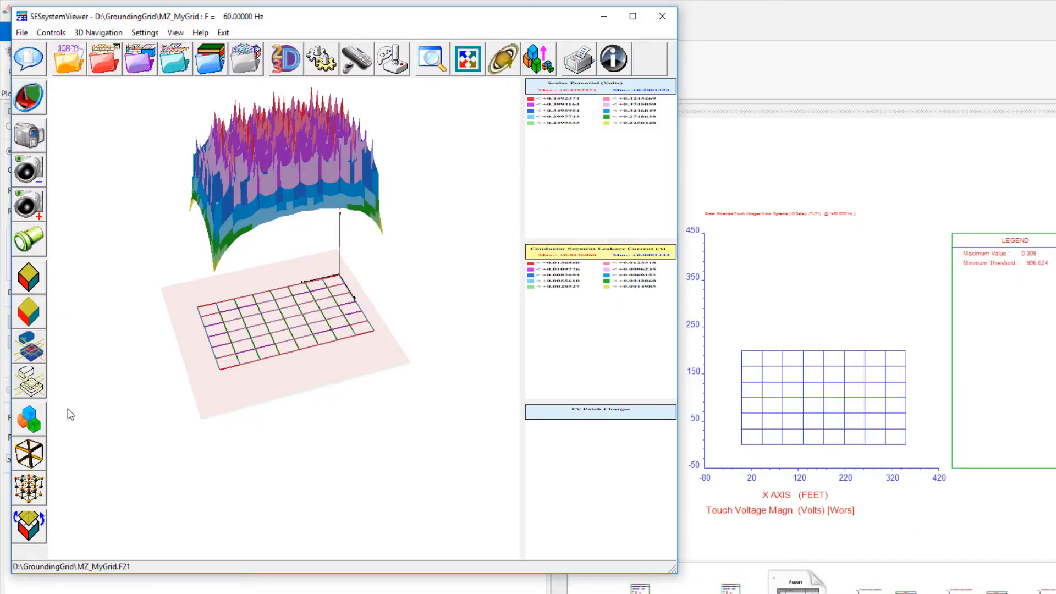
pyautogui.moveTo(248, 319); pyautogui.dragTo(126, 317)
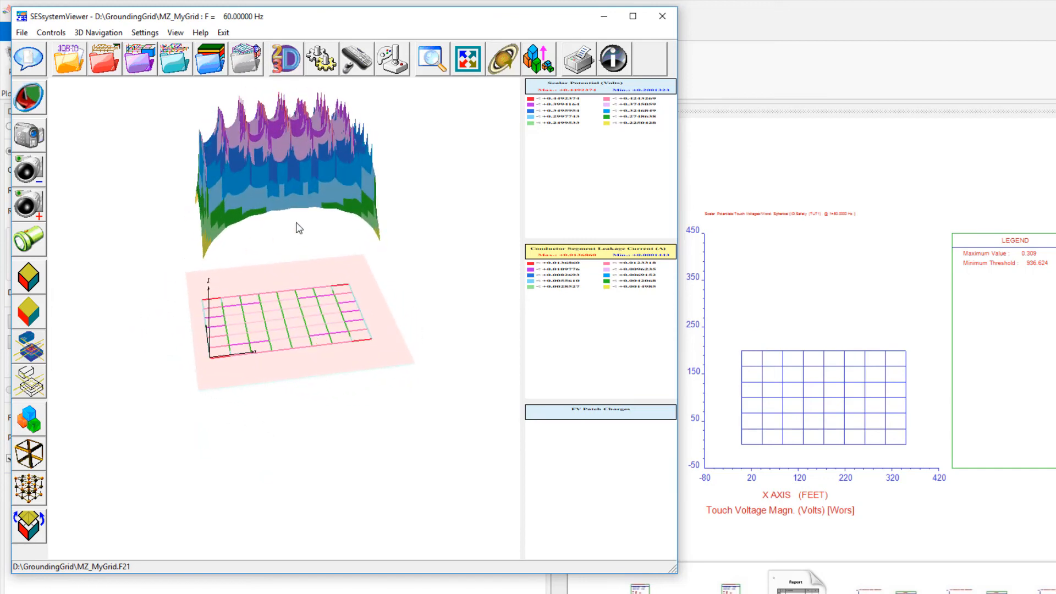
pyautogui.click(668, 20)
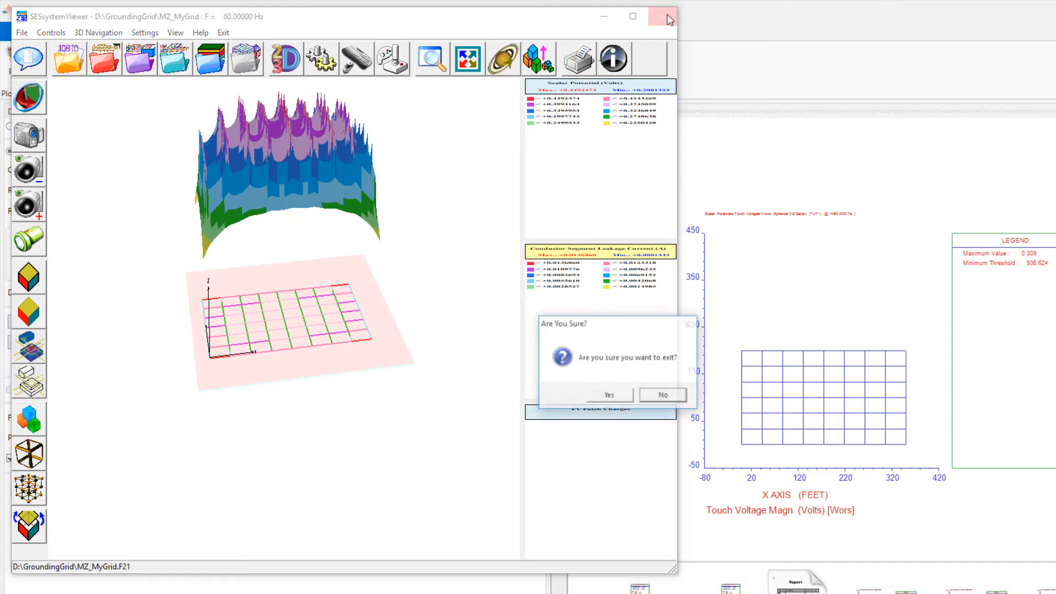
pyautogui.click(611, 397)
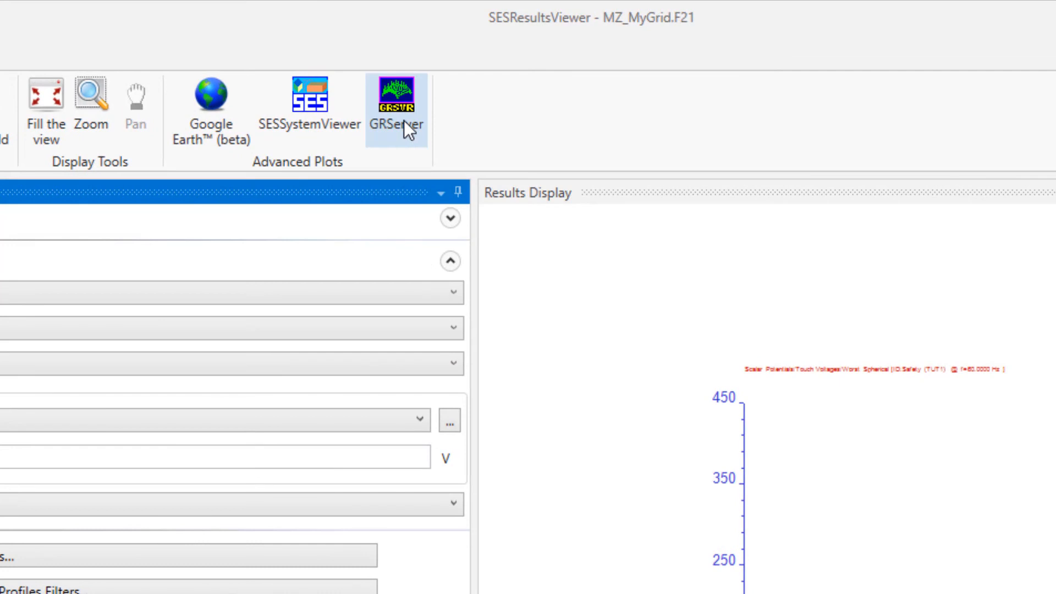
# - Open the results in GRServer and draw the 3D computation plot using the Advanced method
pyautogui.click(405, 122)
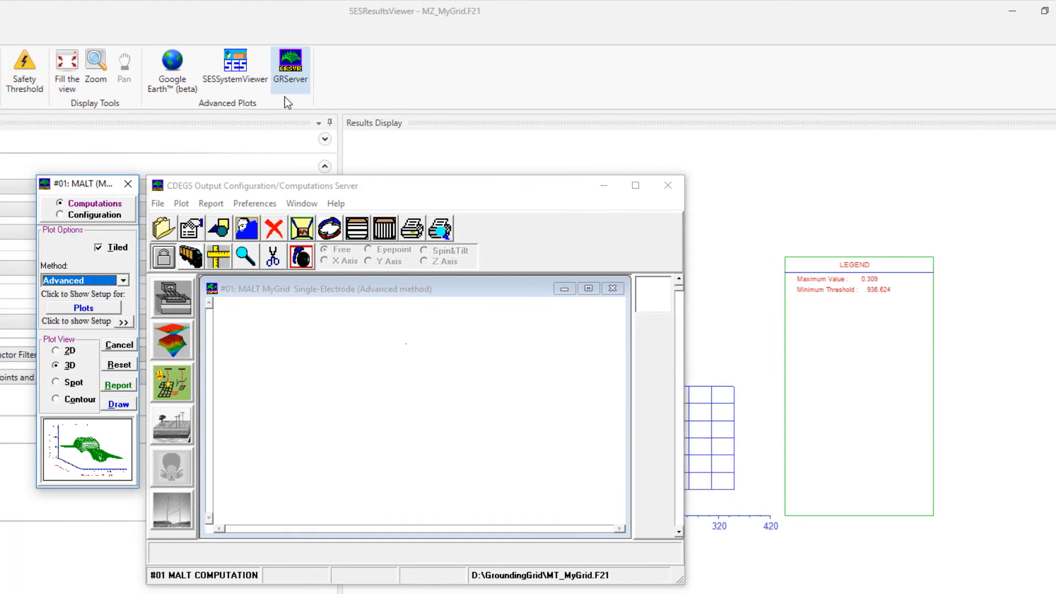
pyautogui.click(130, 404)
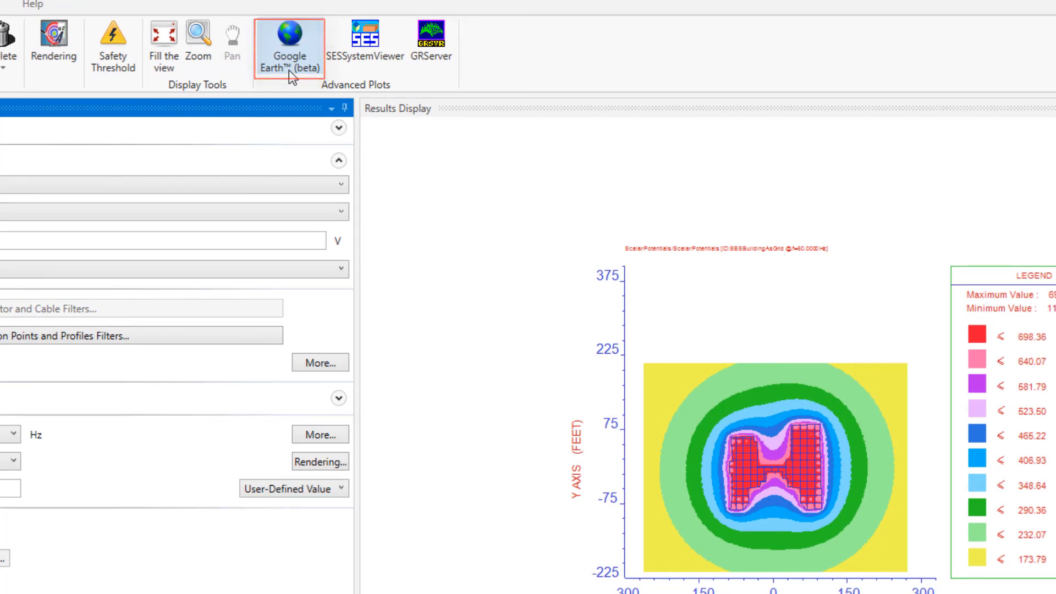
# - Start a Google Earth plot of the building grid's scalar potentials with the reference point at X 2.07724 ft and Y -17.5446 ft
pyautogui.click(289, 70)
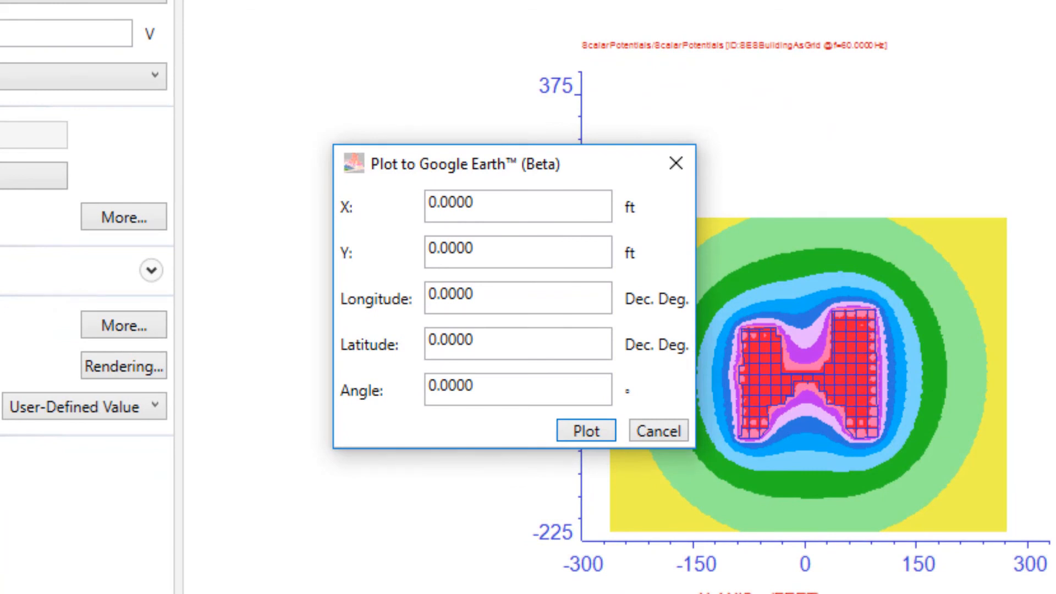
pyautogui.doubleClick(523, 205)
pyautogui.write('2.07724')
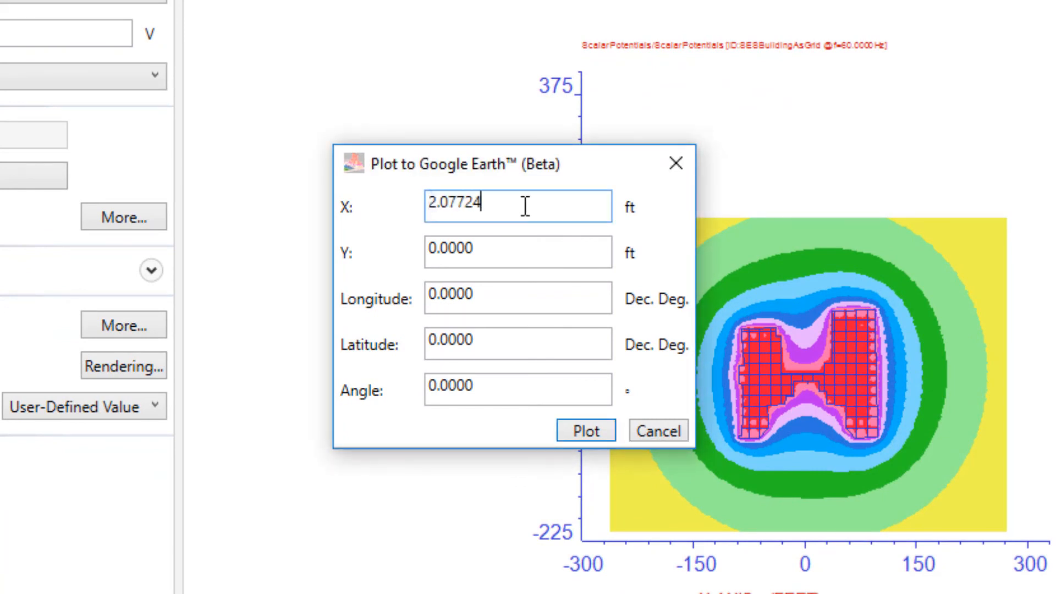
pyautogui.doubleClick(473, 244)
pyautogui.write('-17.5446')
# - Set the reference point's longitude to -73.7857, latitude to 45.5922 and angle to 10.974°, and generate the Google Earth plot
pyautogui.doubleClick(523, 295)
pyautogui.write('-73.7857')
pyautogui.doubleClick(512, 336)
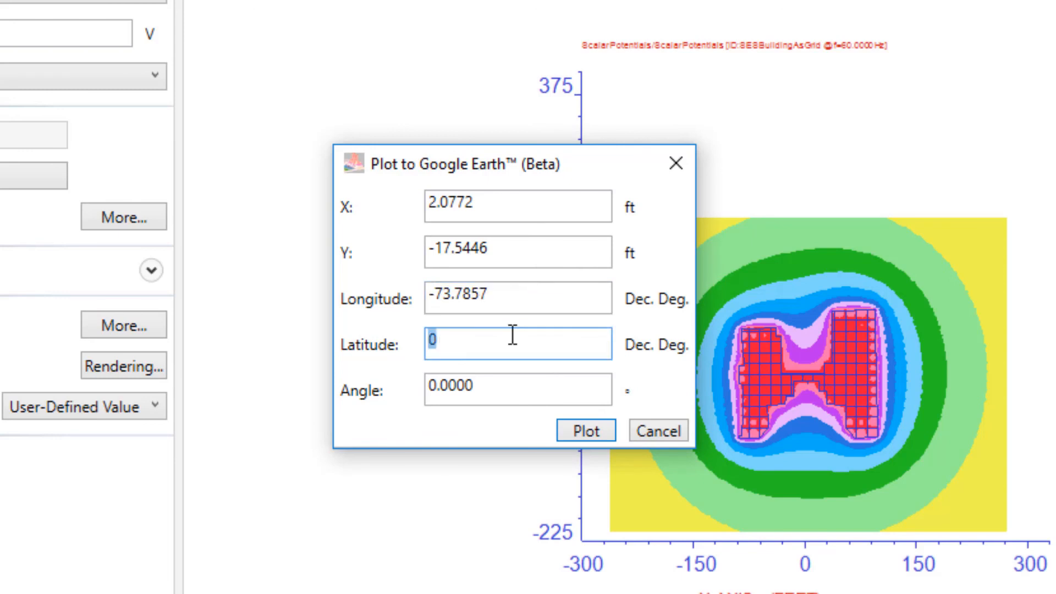
pyautogui.write('45.592180')
pyautogui.doubleClick(514, 391)
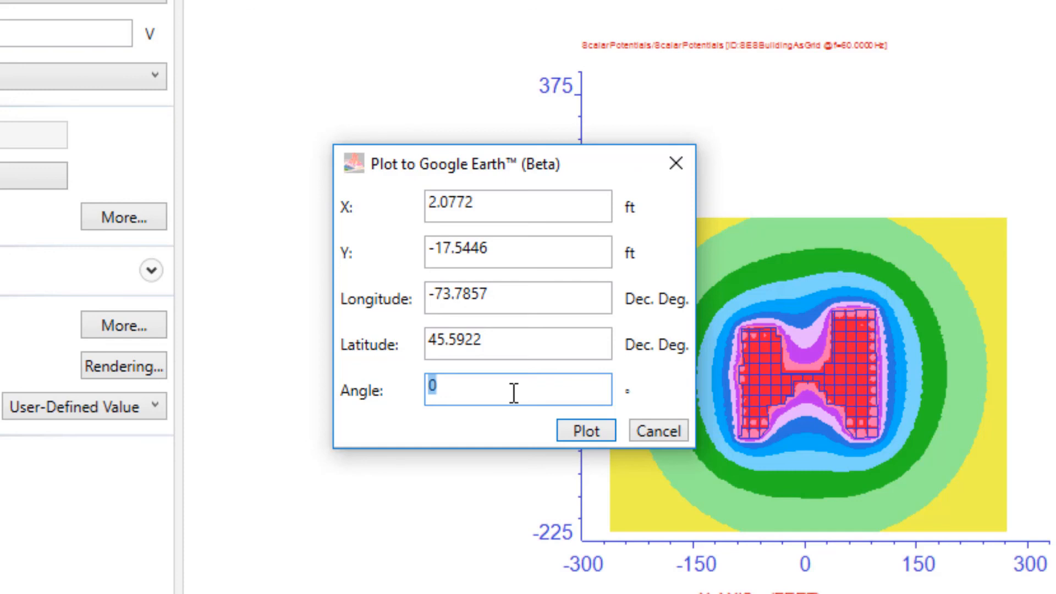
pyautogui.write('10.974')
pyautogui.click(585, 430)
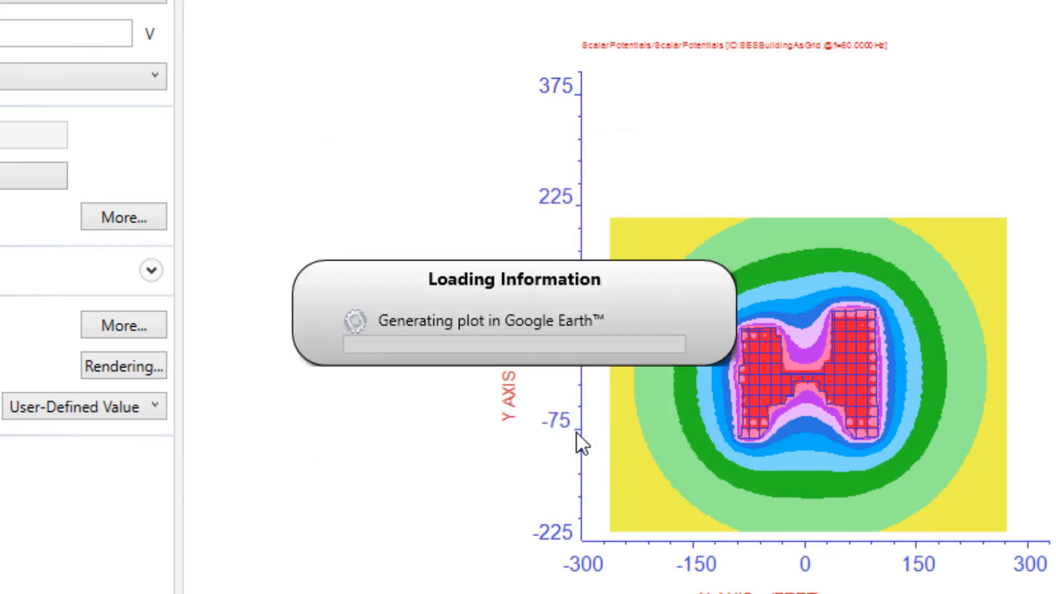